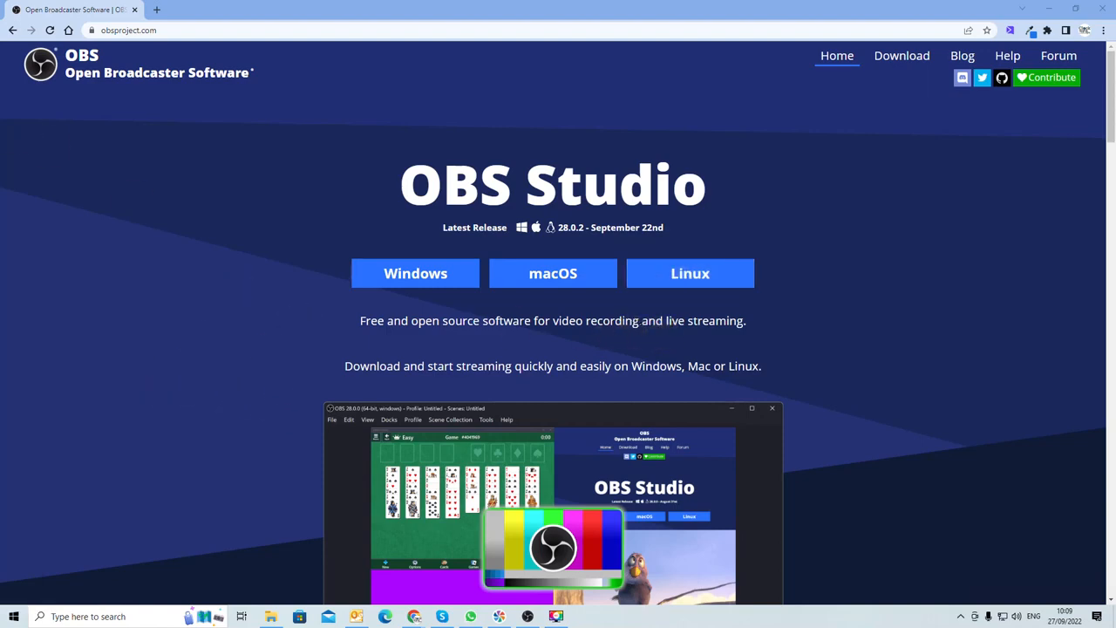
Switch to OBS Studio and raise the Desktop Audio volume to -1.9 dB in the mixer
click(528, 616)
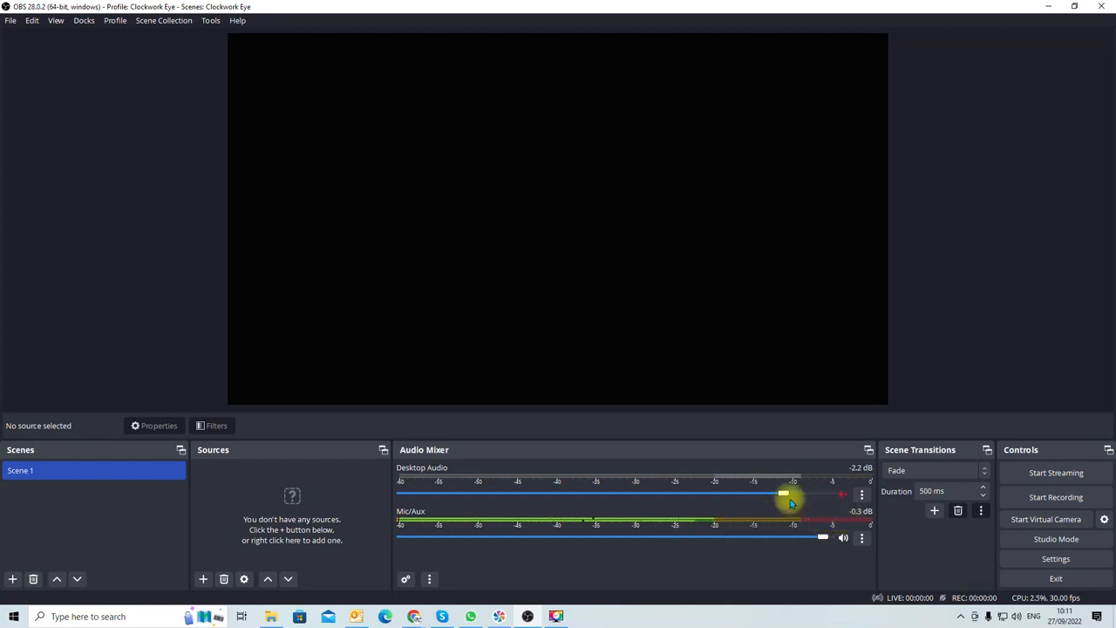
mouse_move(782, 494)
mouse_down()
mouse_move(740, 495)
mouse_move(787, 494)
mouse_up()
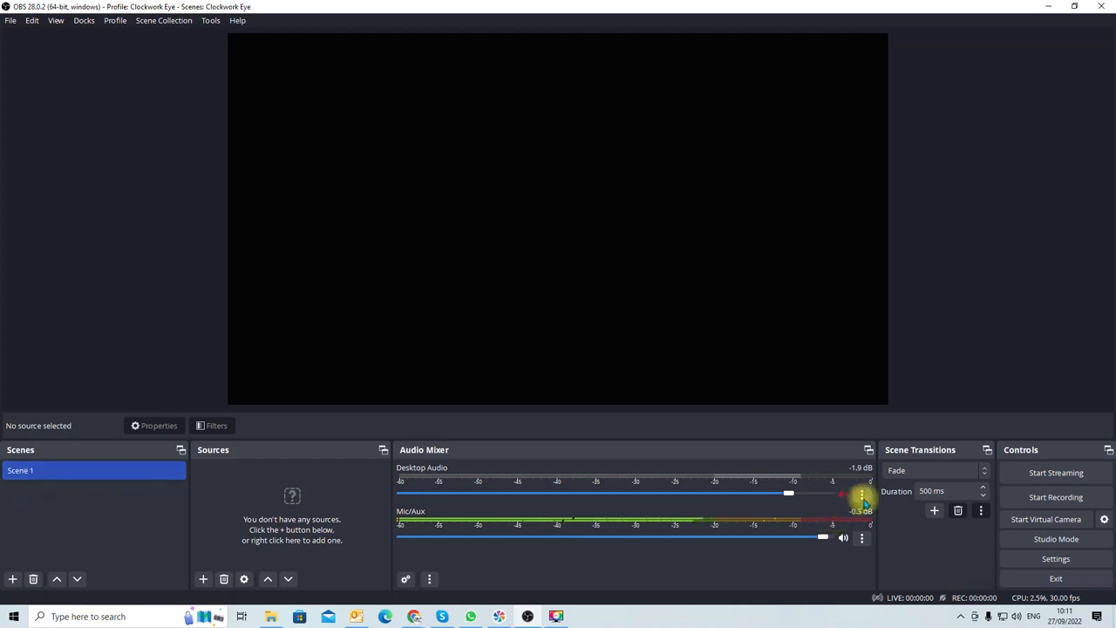
Keep Fade as the scene transition and set its duration to 2000 ms
click(959, 472)
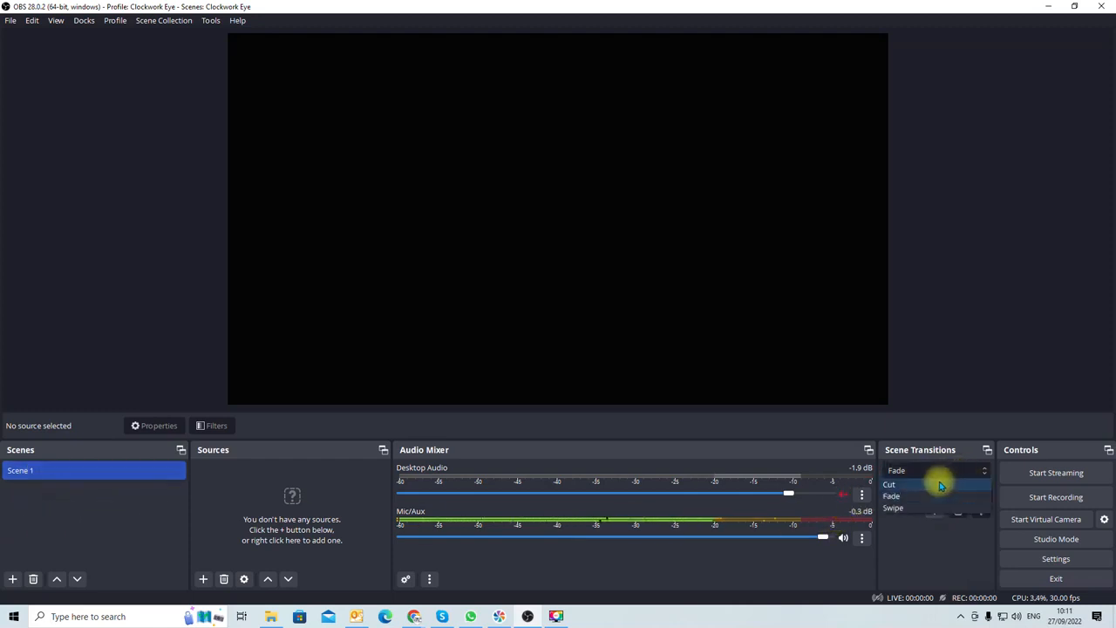
click(917, 545)
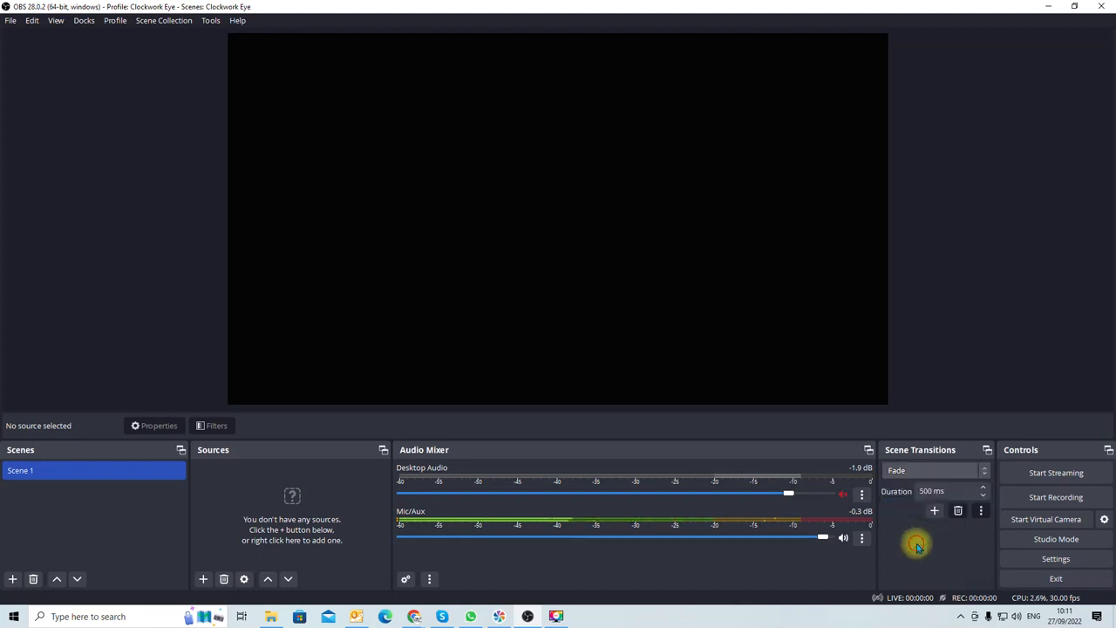
double_click(930, 491)
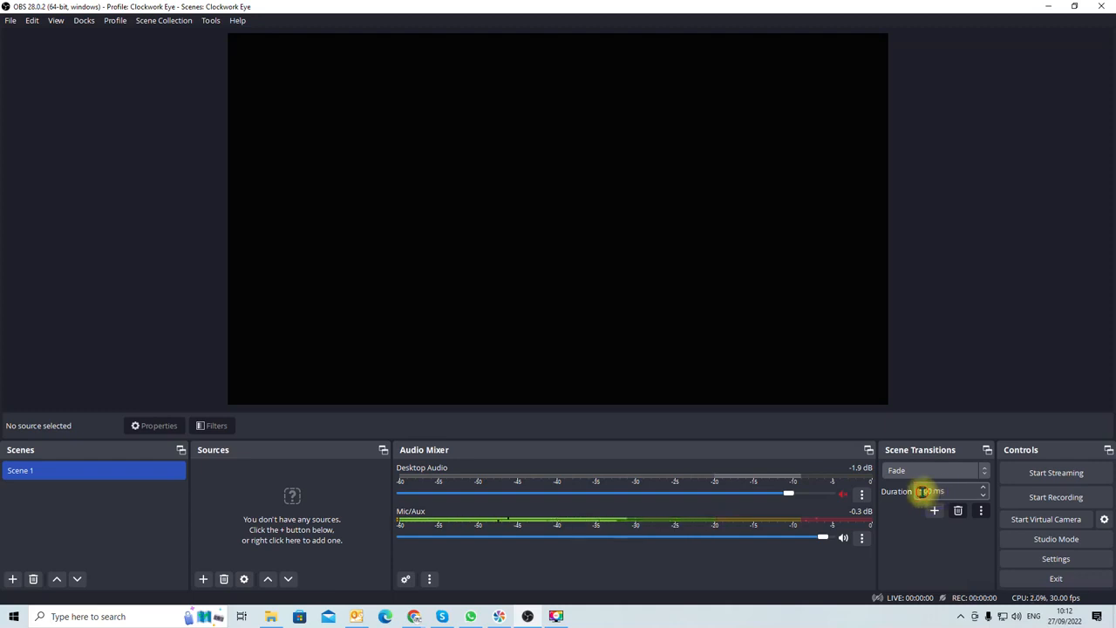
click(922, 493)
text(2000)
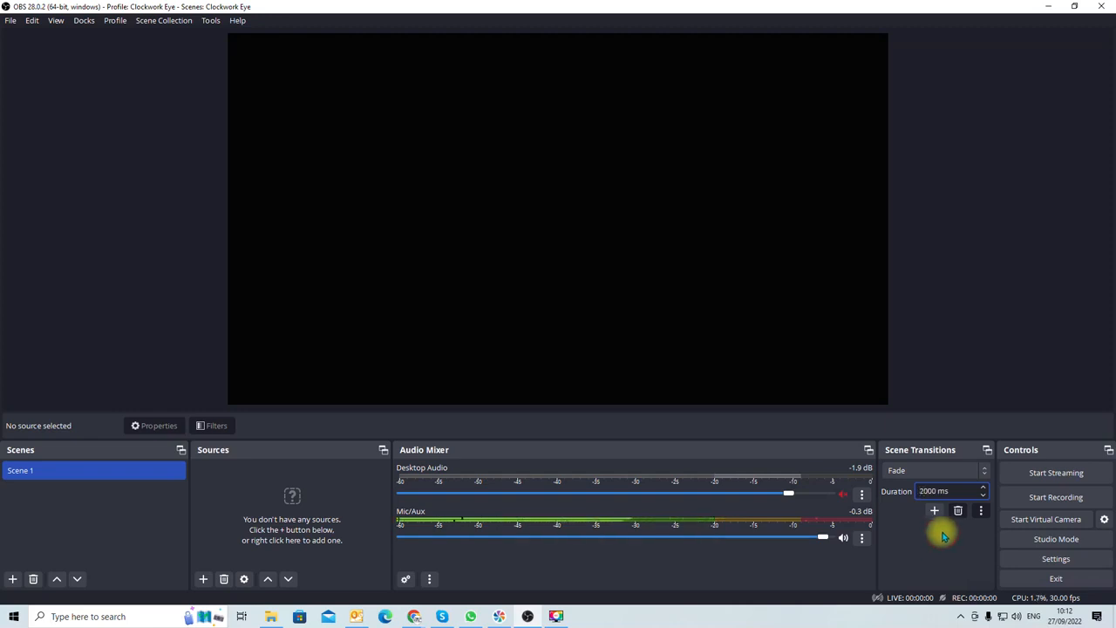
key(ctrl+a)
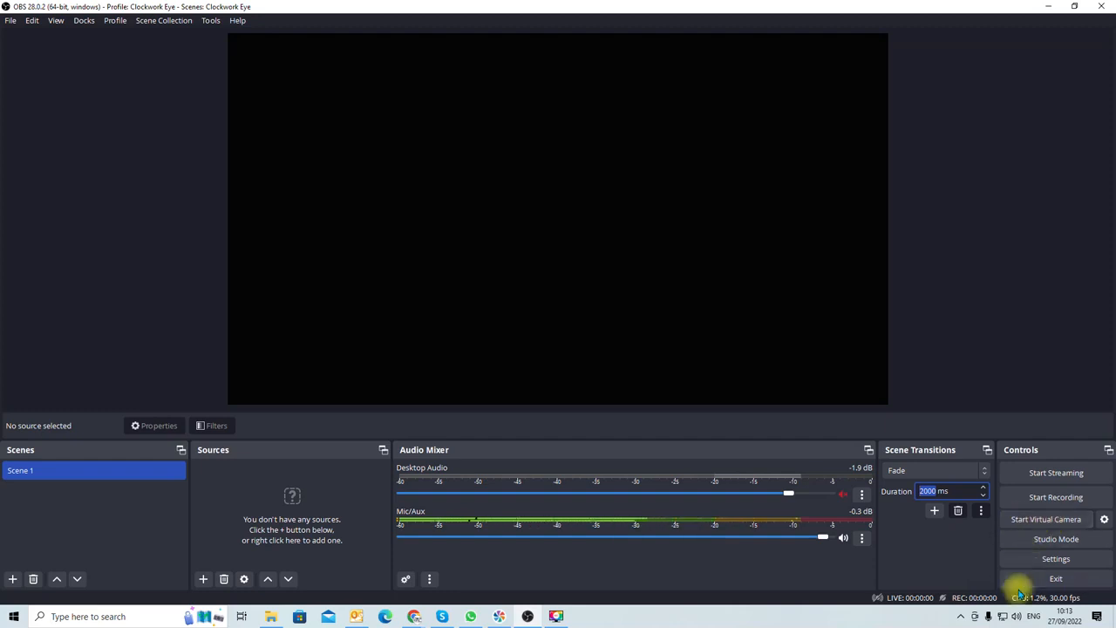
Turn on Studio Mode to view the preview and program canvases side by side, and turn it off again
click(1059, 541)
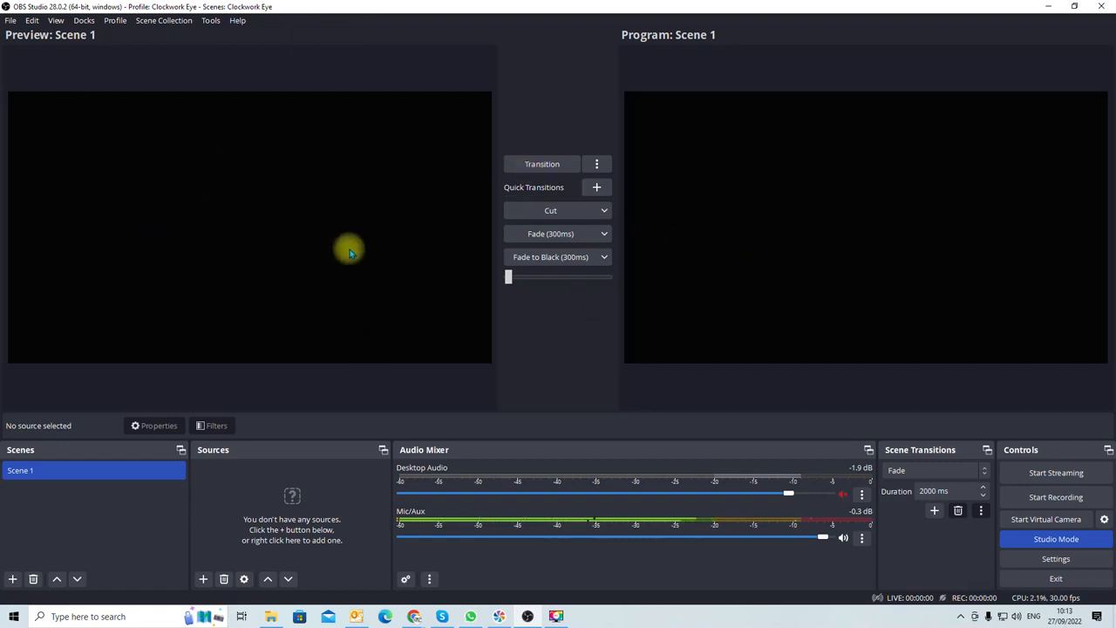
click(1050, 541)
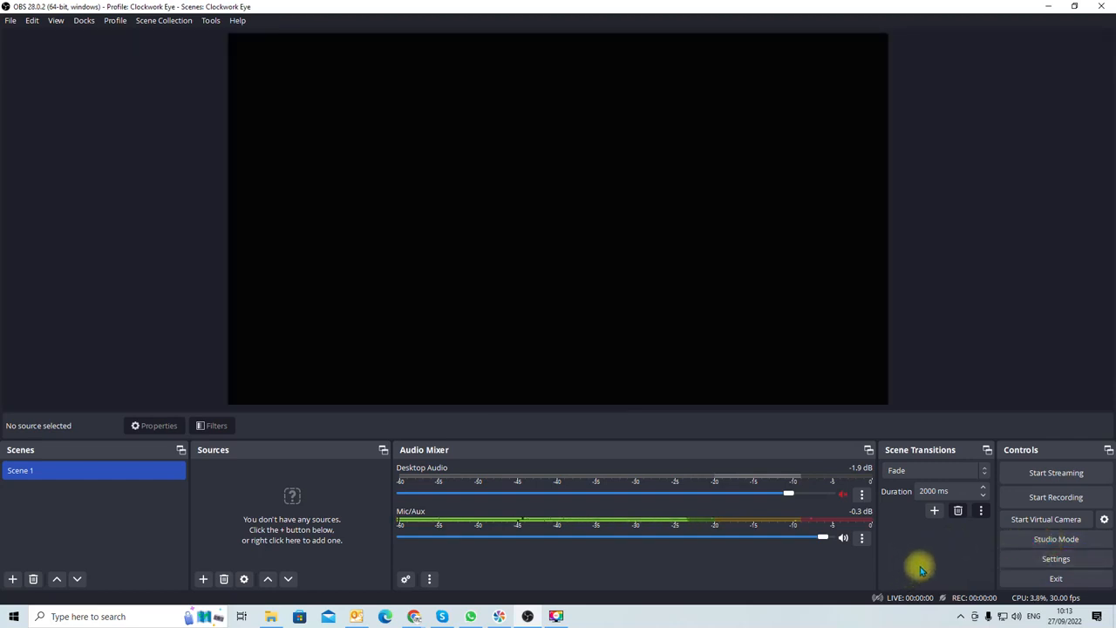
Review the General, Stream, Output, Audio, Video, Hotkeys, Accessibility and Advanced settings, and close the settings
click(1052, 563)
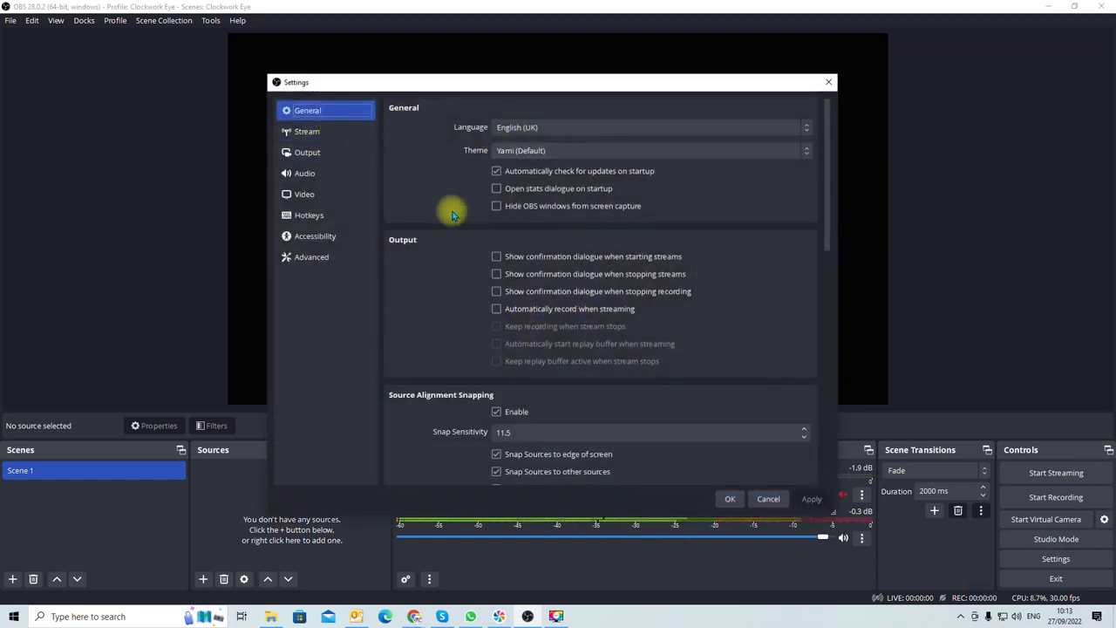
click(307, 133)
click(322, 153)
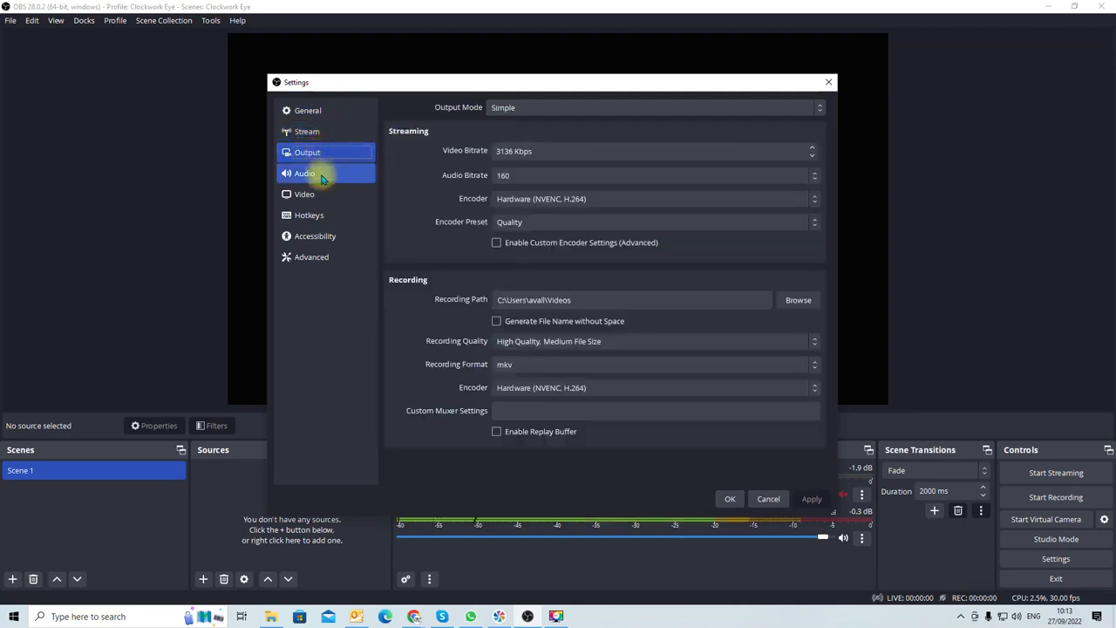
click(321, 174)
click(319, 194)
click(320, 216)
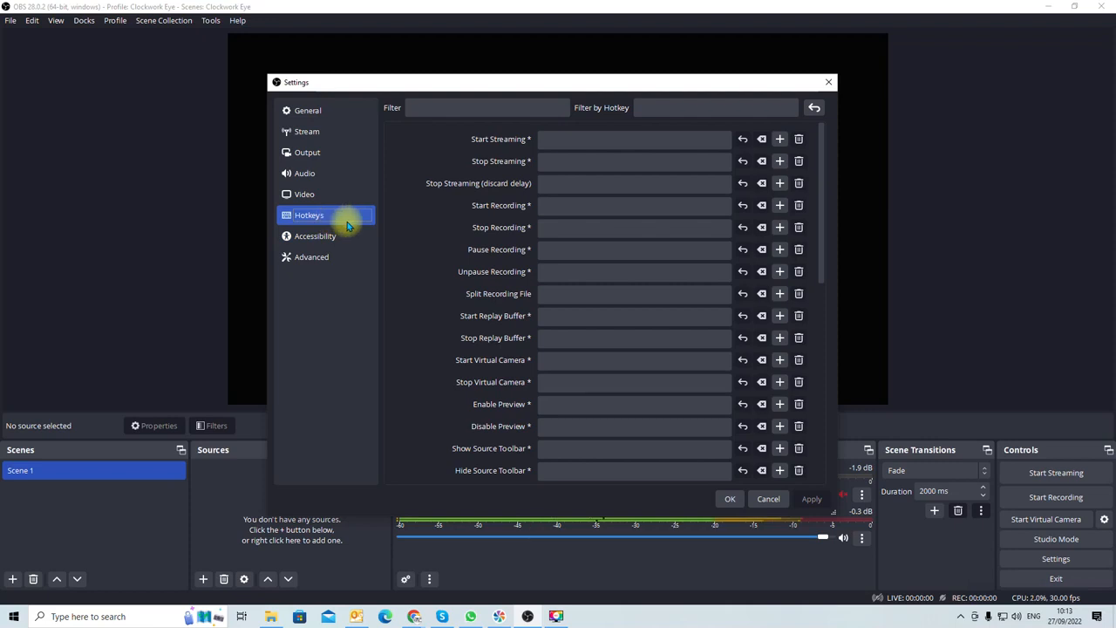
click(329, 237)
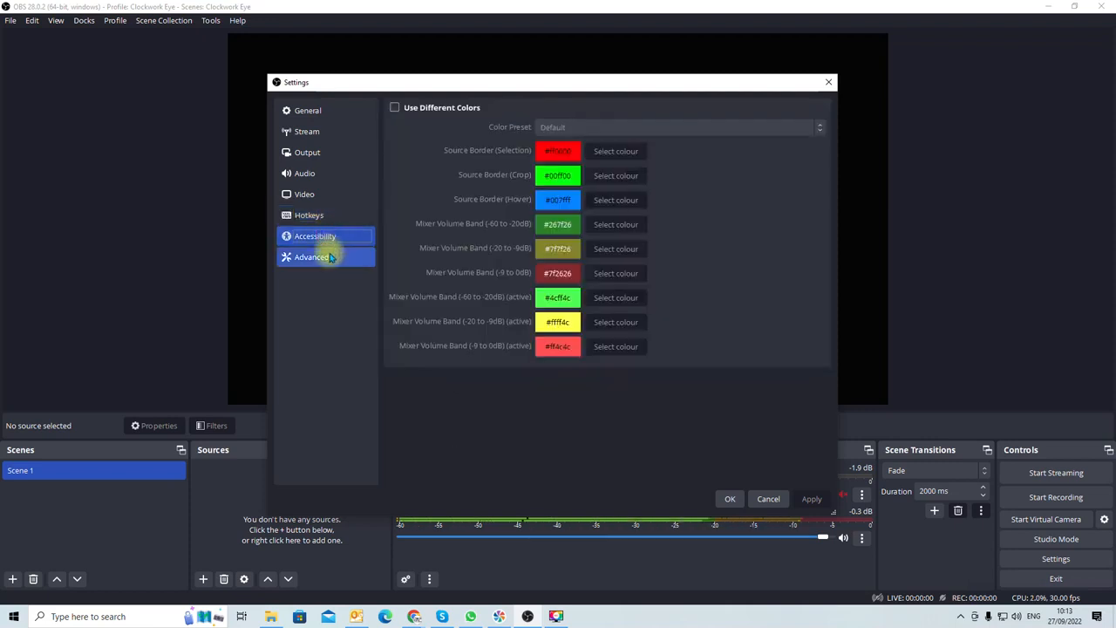
click(323, 255)
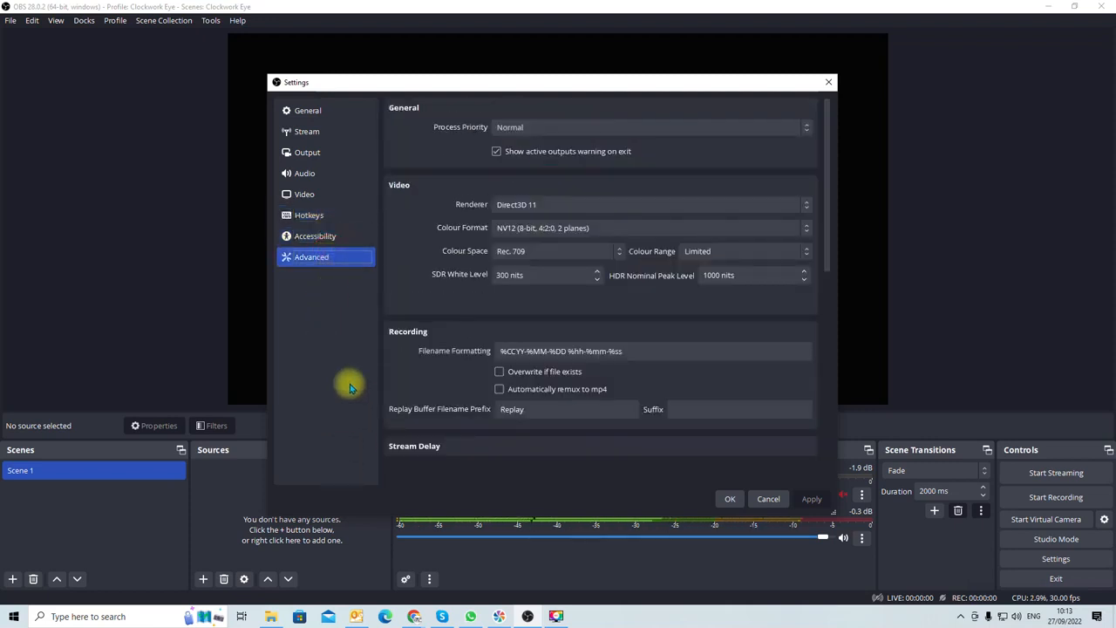
scroll(611, 345, down, 5)
scroll(618, 343, down, 2)
scroll(622, 341, up, 3)
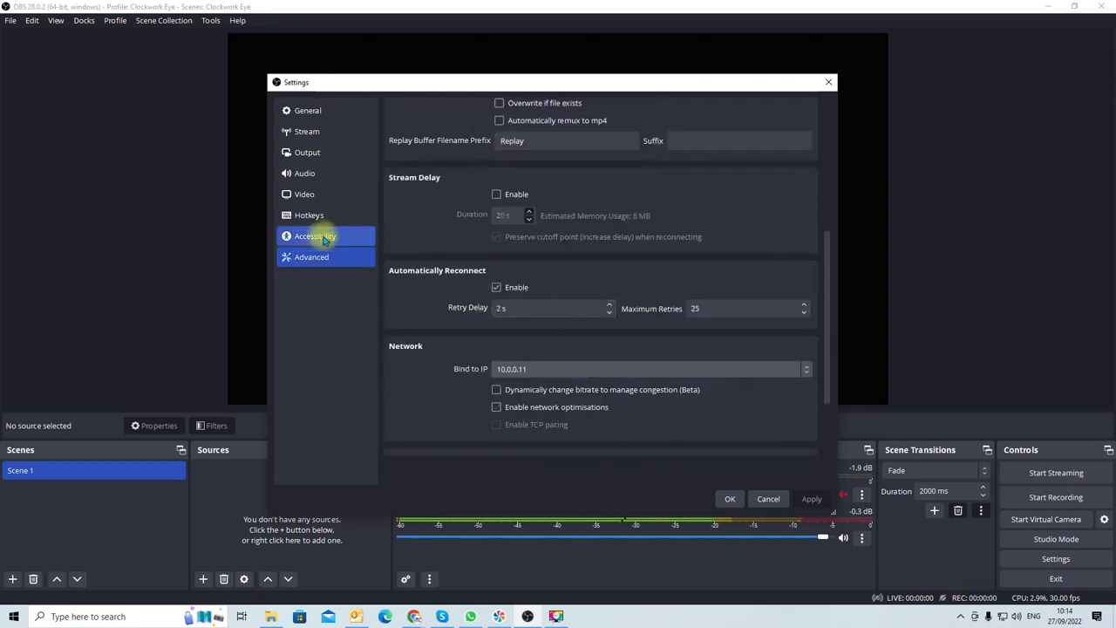
click(321, 112)
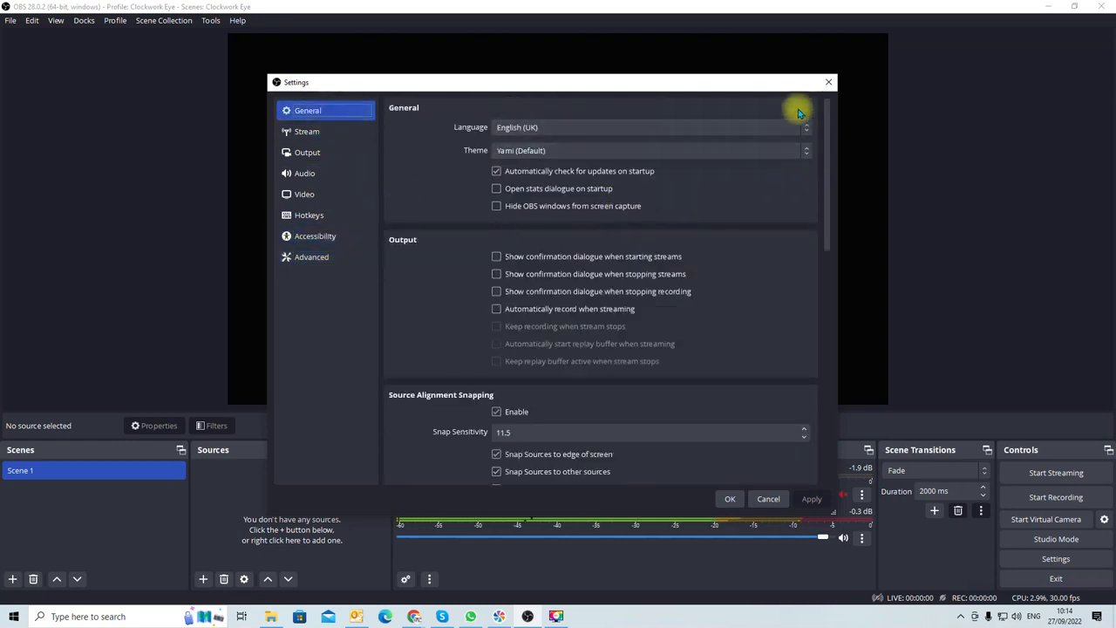
click(831, 82)
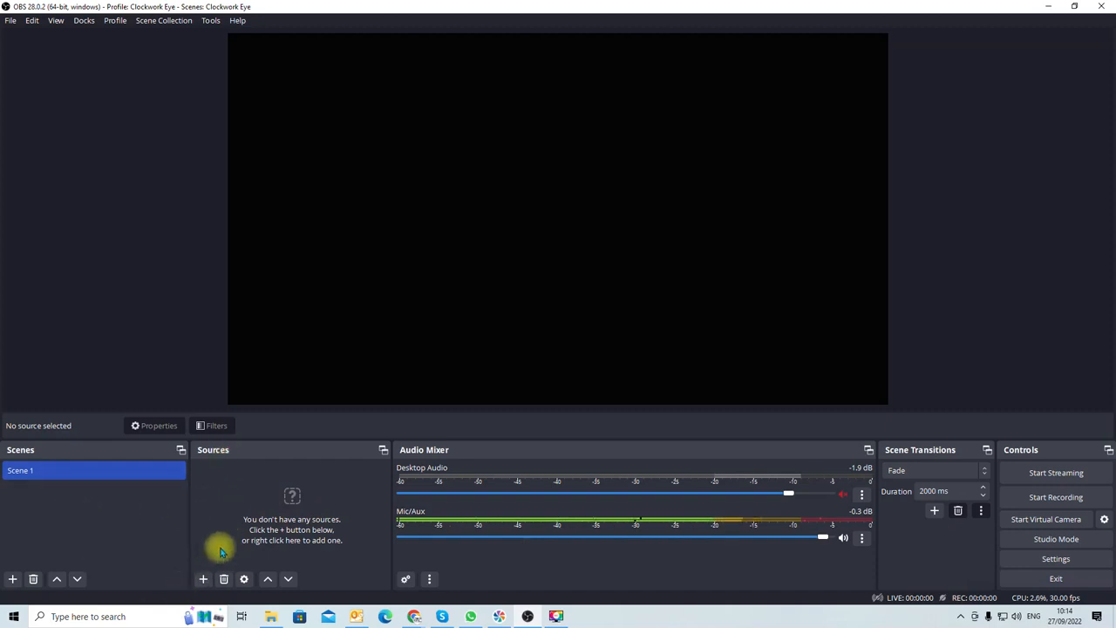
Add a Video Capture Device source named WebCam that uses the HD Pro Webcam C920 with the device default resolution
click(203, 579)
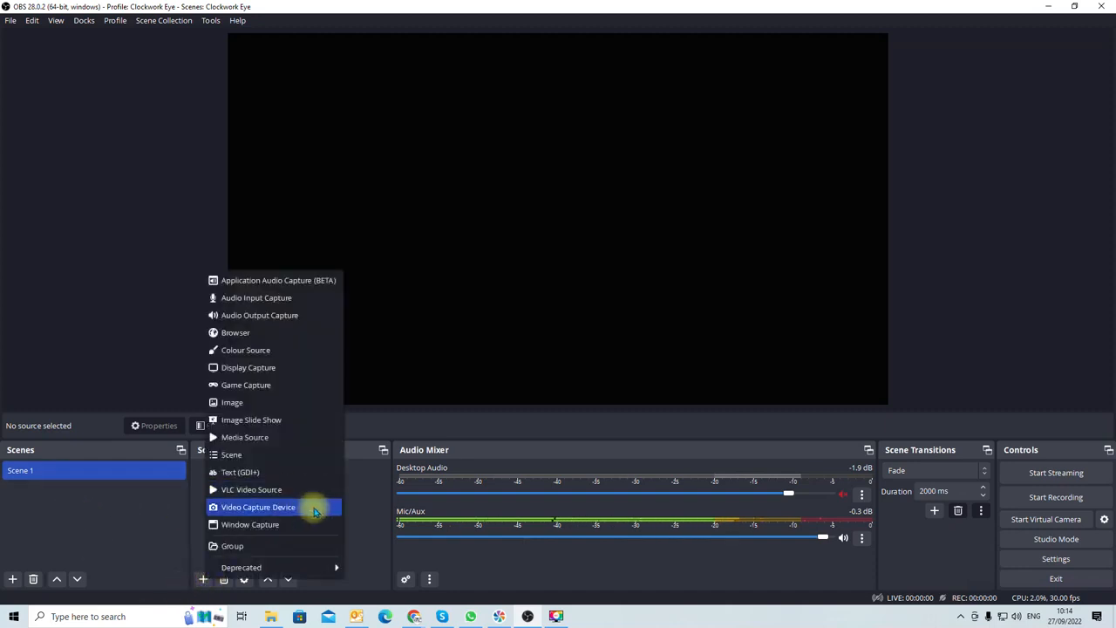
click(265, 507)
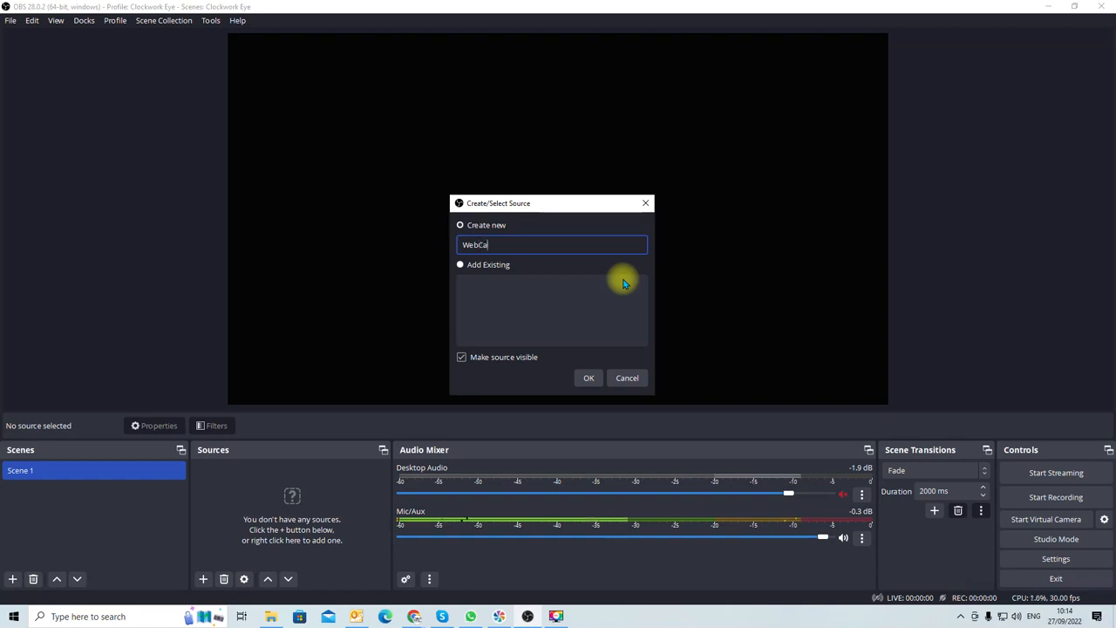
click(589, 378)
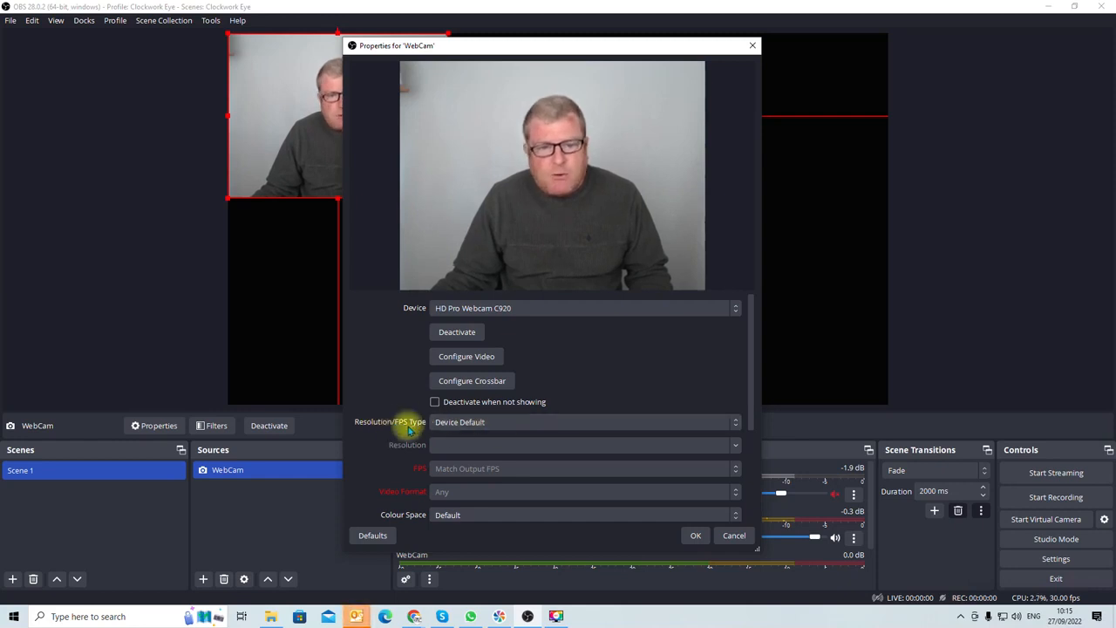
click(697, 537)
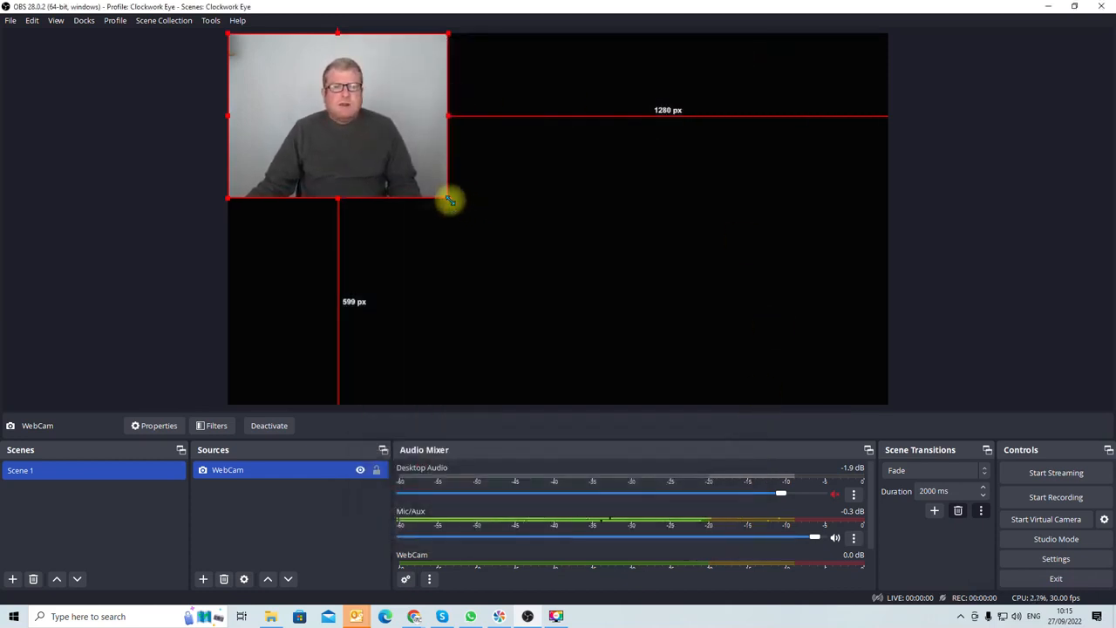
Resize and move the WebCam source so it sits inside the canvas, about 391 px from its left edge and 65 px from its top
drag(447, 197, 630, 398)
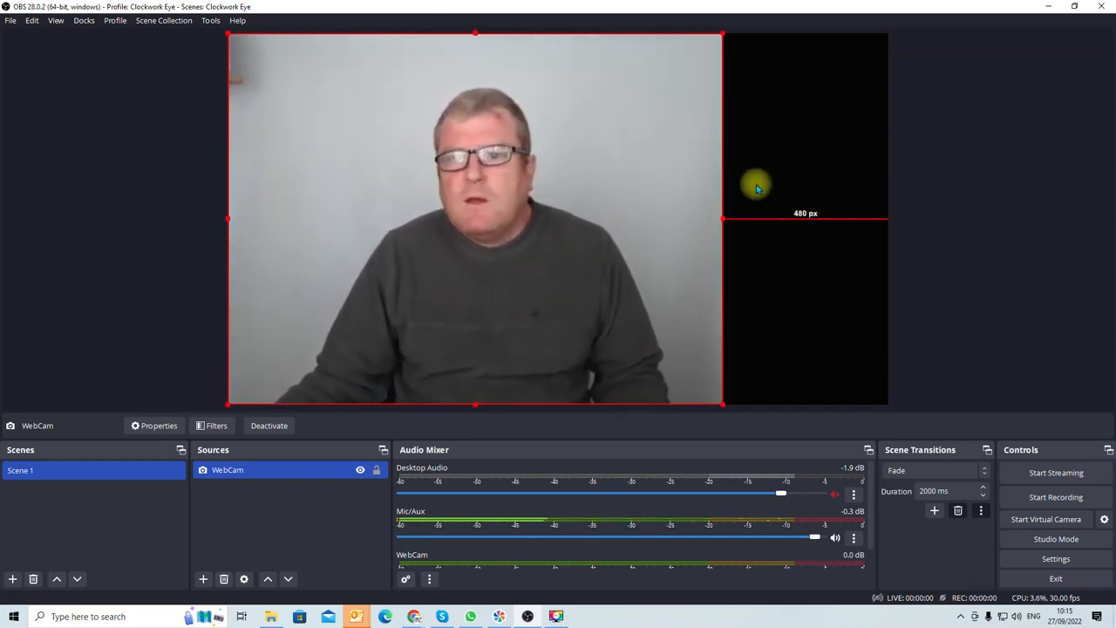
mouse_move(594, 192)
mouse_down()
mouse_move(775, 191)
mouse_move(529, 192)
mouse_move(587, 192)
mouse_up()
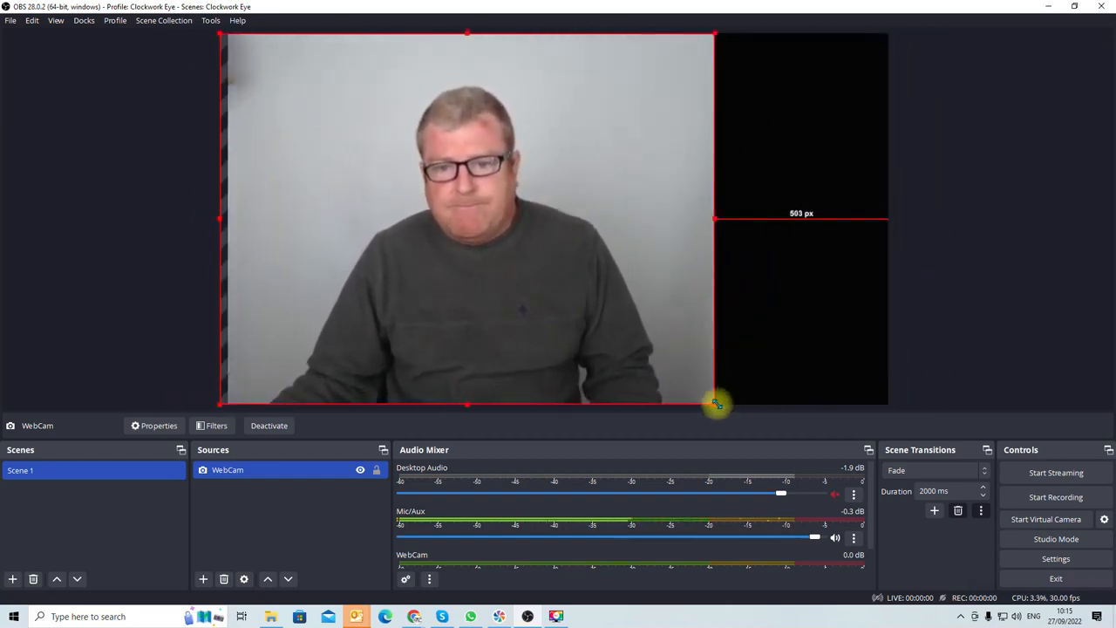
drag(715, 403, 888, 406)
drag(902, 492, 923, 498)
drag(693, 254, 722, 200)
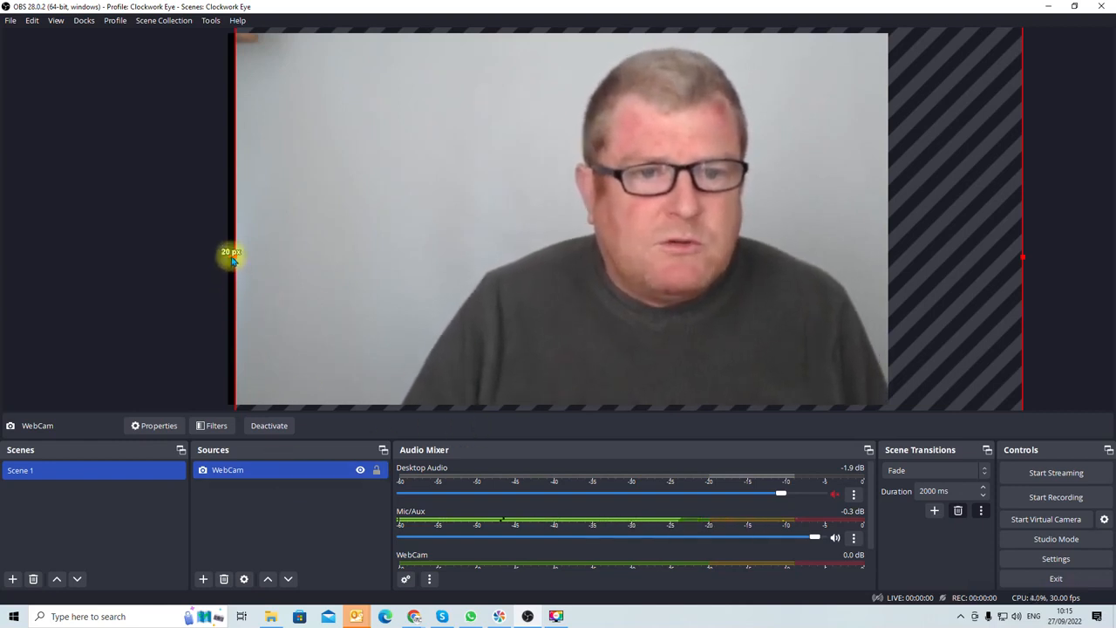
drag(236, 256, 631, 225)
drag(800, 181, 531, 270)
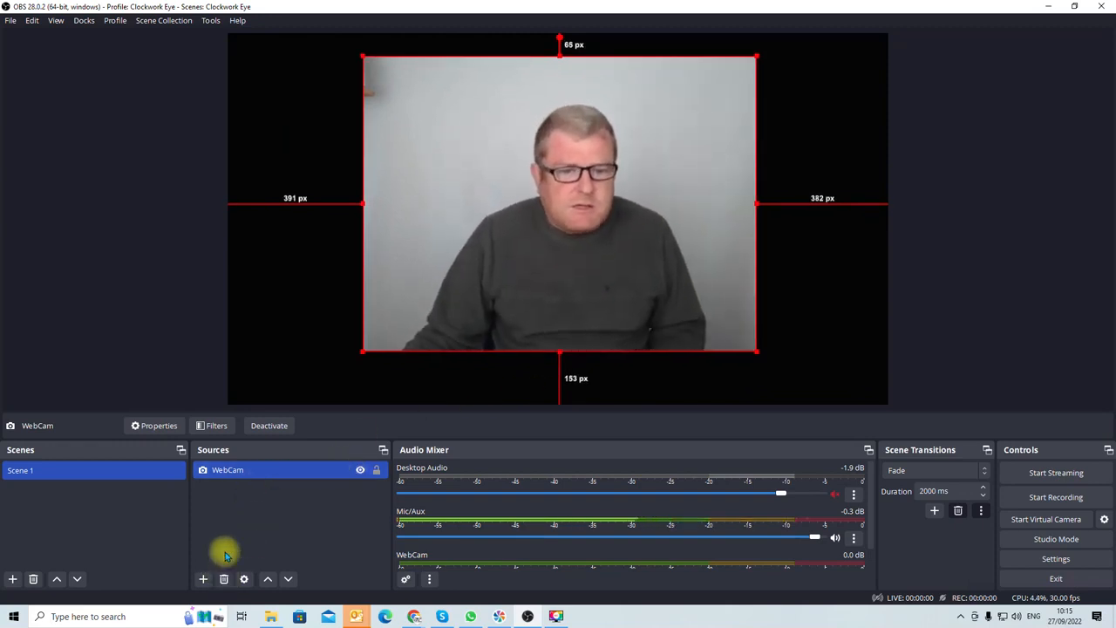
Set the WebCam source's resolution type to Custom and its resolution to 1920x1080
right_click(242, 473)
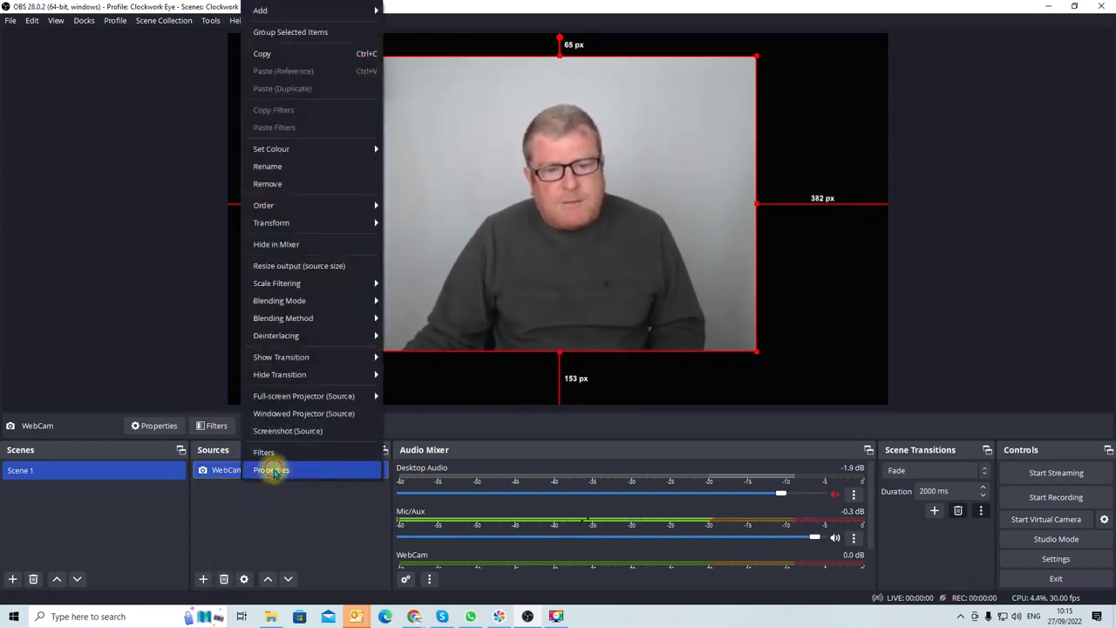
click(274, 468)
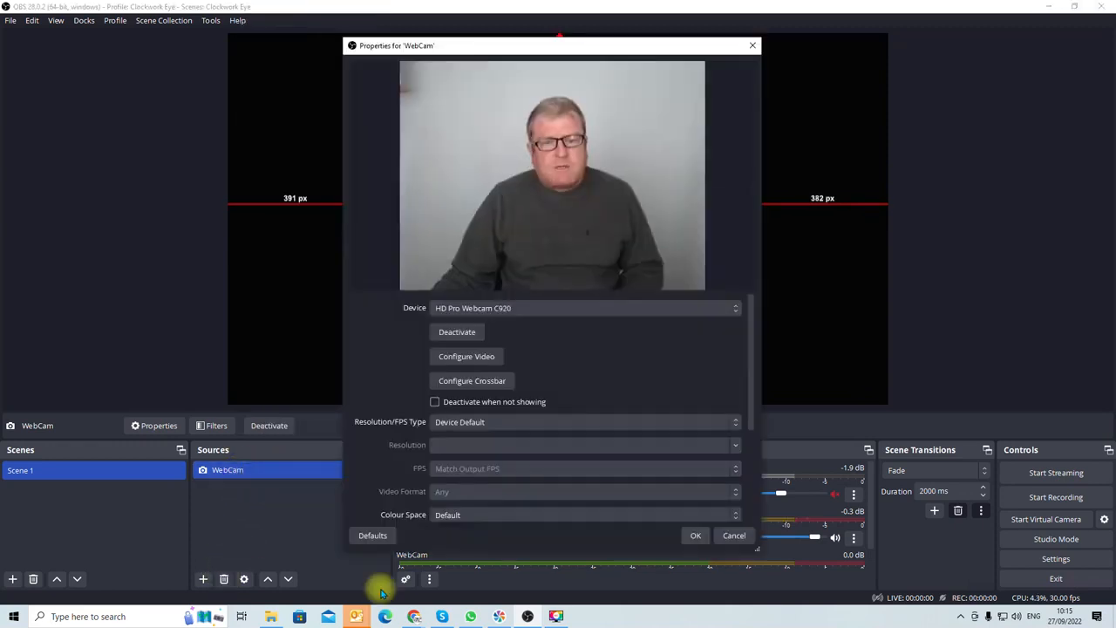
click(510, 424)
click(468, 445)
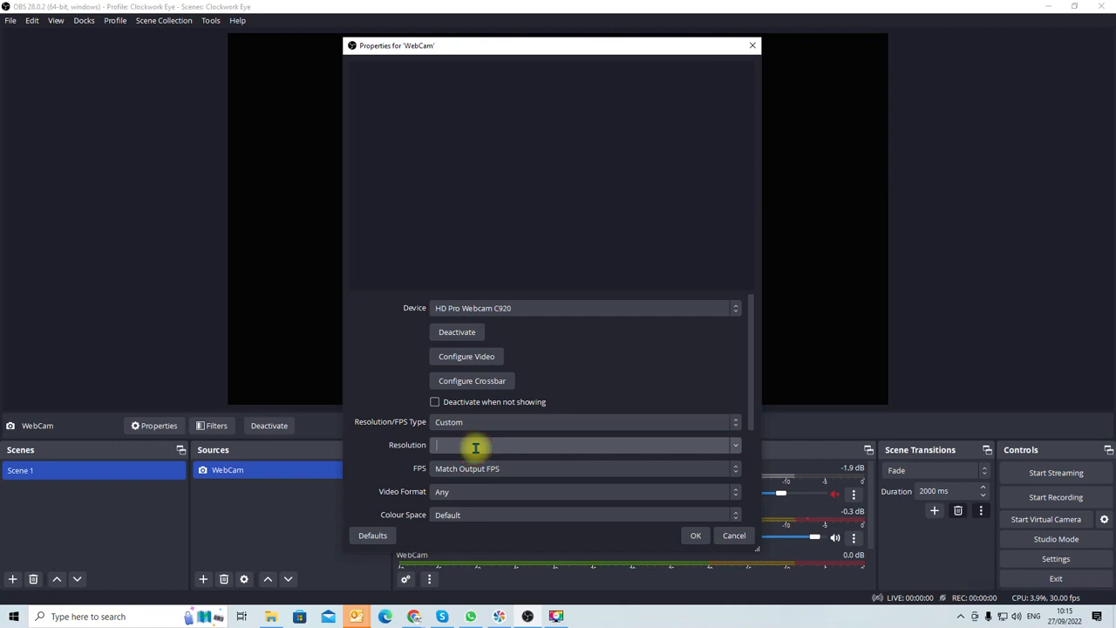
click(733, 450)
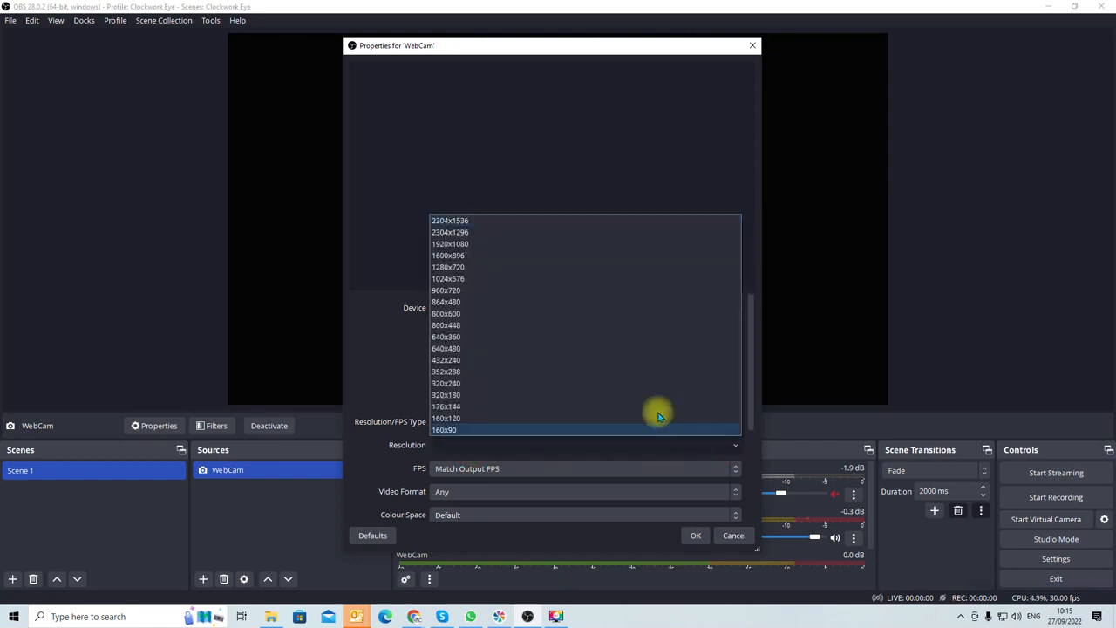
click(469, 245)
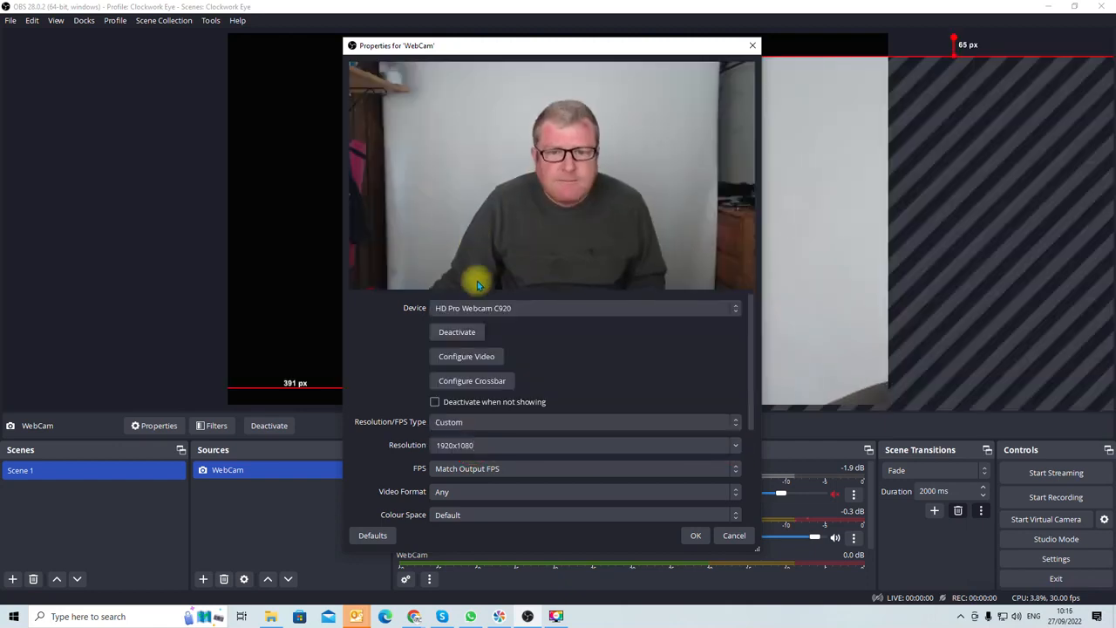
click(696, 535)
Reposition and scale the WebCam source so it covers the whole canvas and extends past its edges
drag(730, 277, 660, 336)
drag(302, 114, 756, 375)
drag(850, 385, 411, 96)
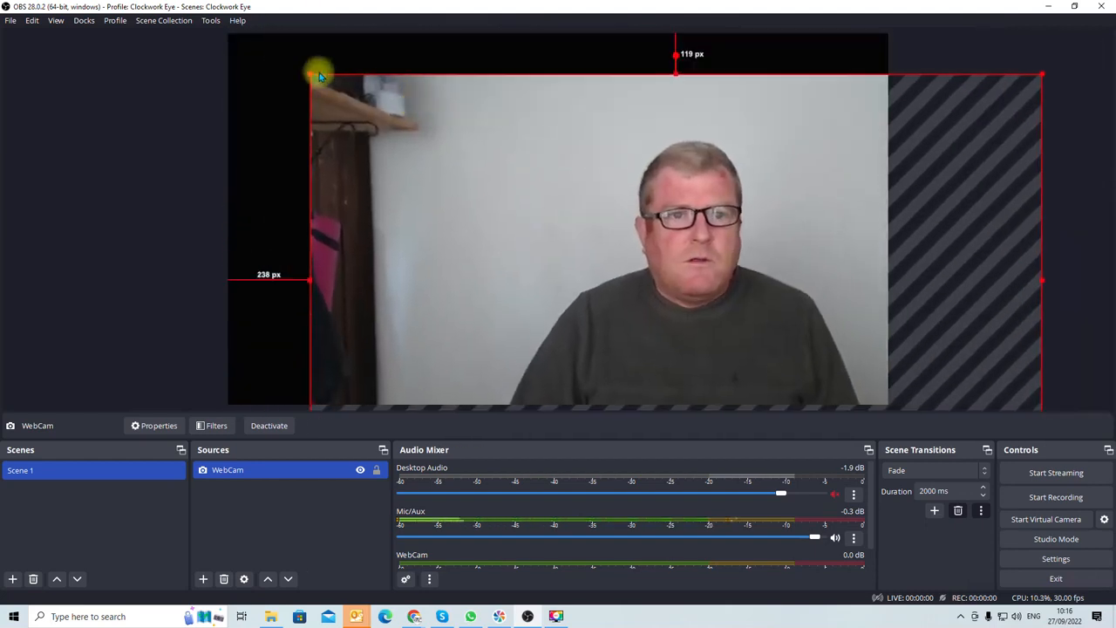
drag(309, 75, 553, 209)
drag(647, 259, 341, 97)
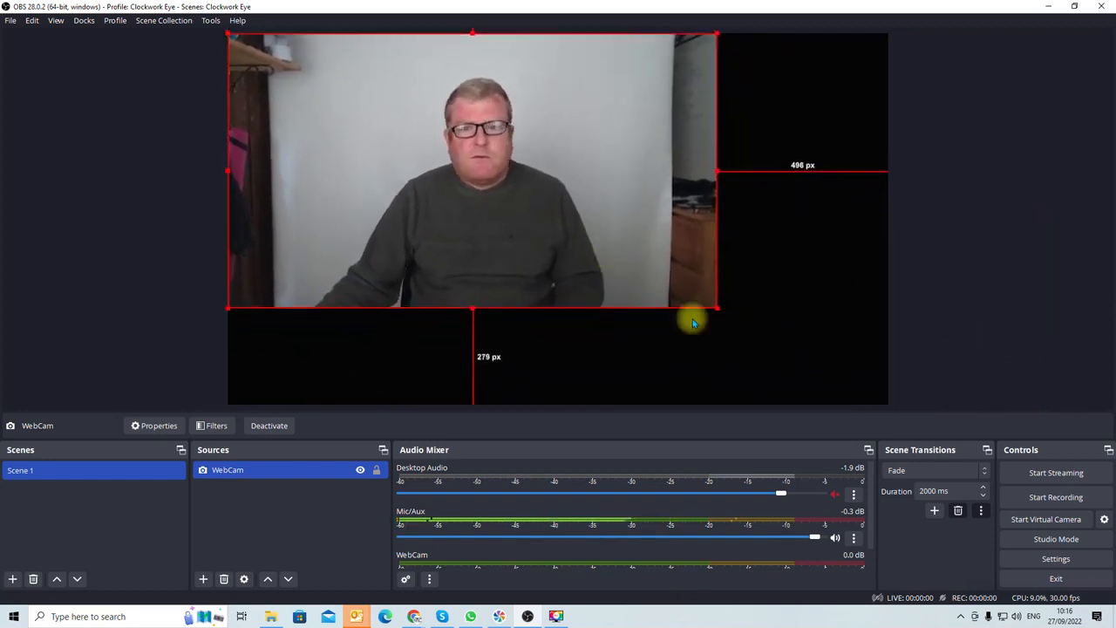
drag(716, 307, 851, 399)
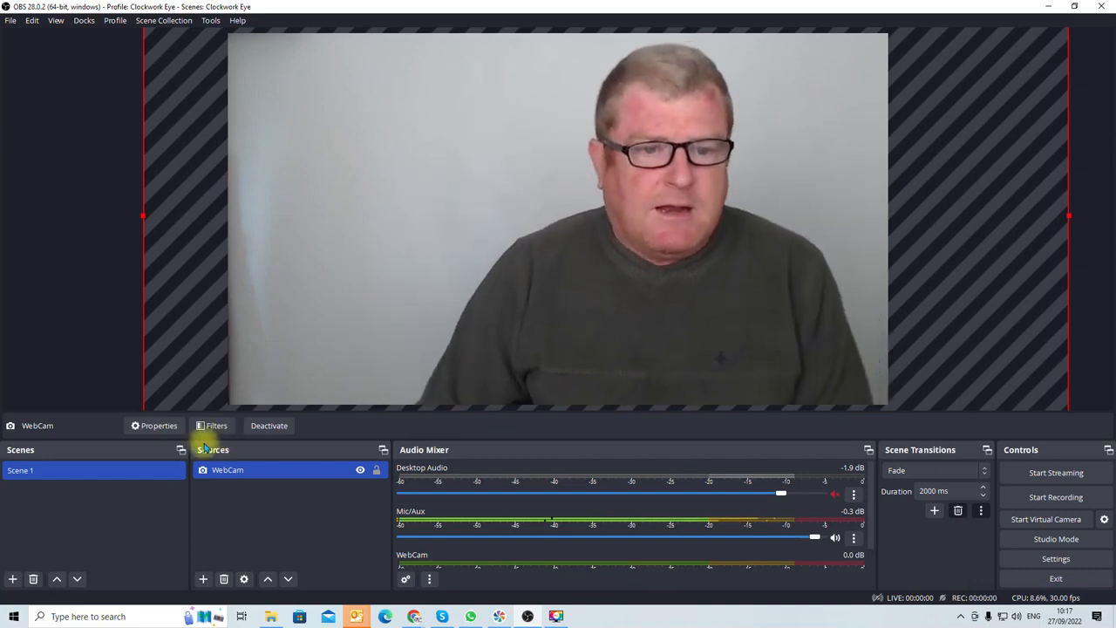
Add an Image source named CWE Logo that uses the file Clockwork Eye Video Marketing.jpg
click(204, 579)
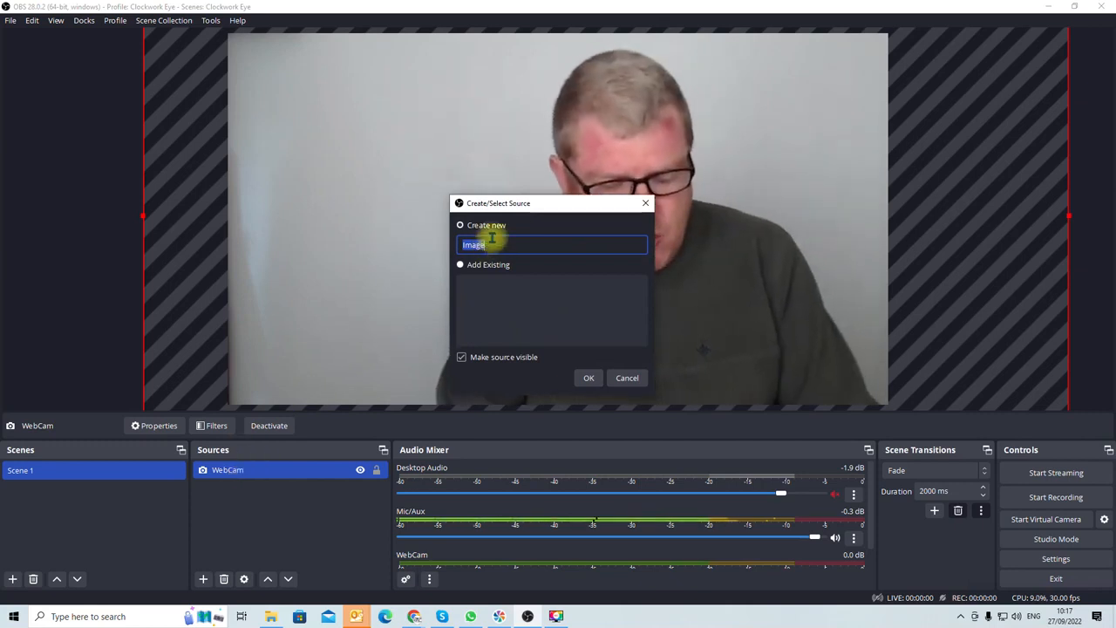
text(CWE Lo)
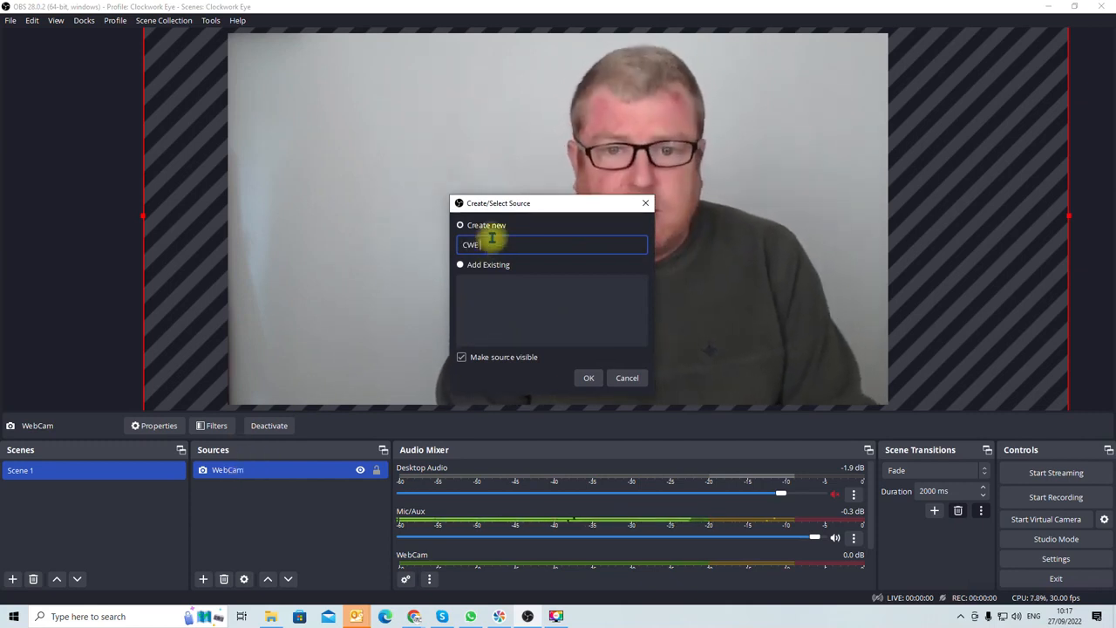
text(go)
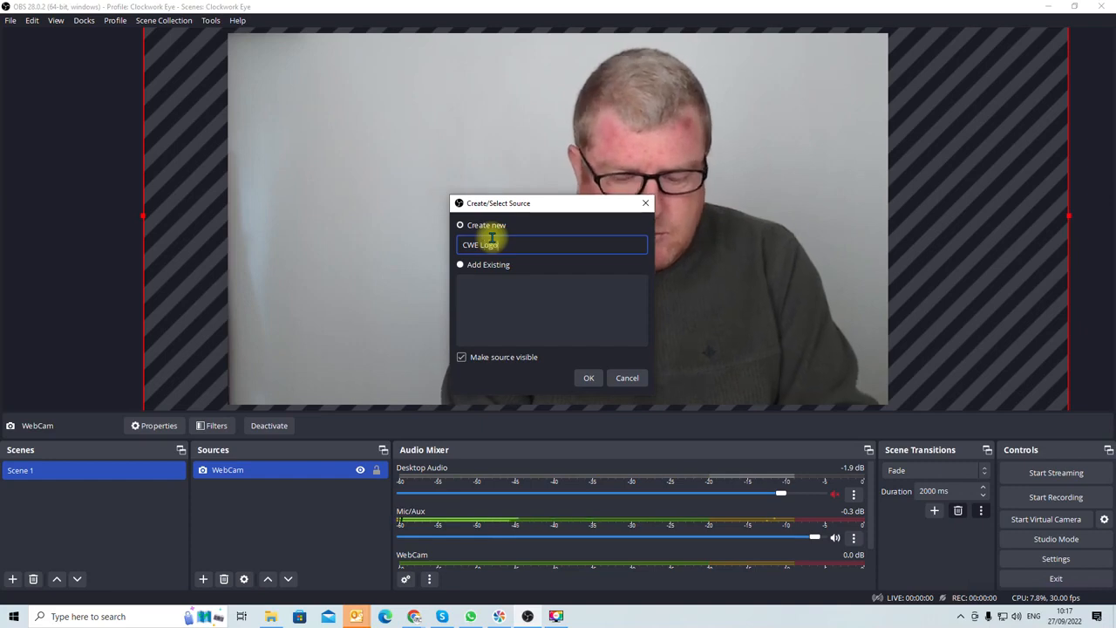
click(590, 377)
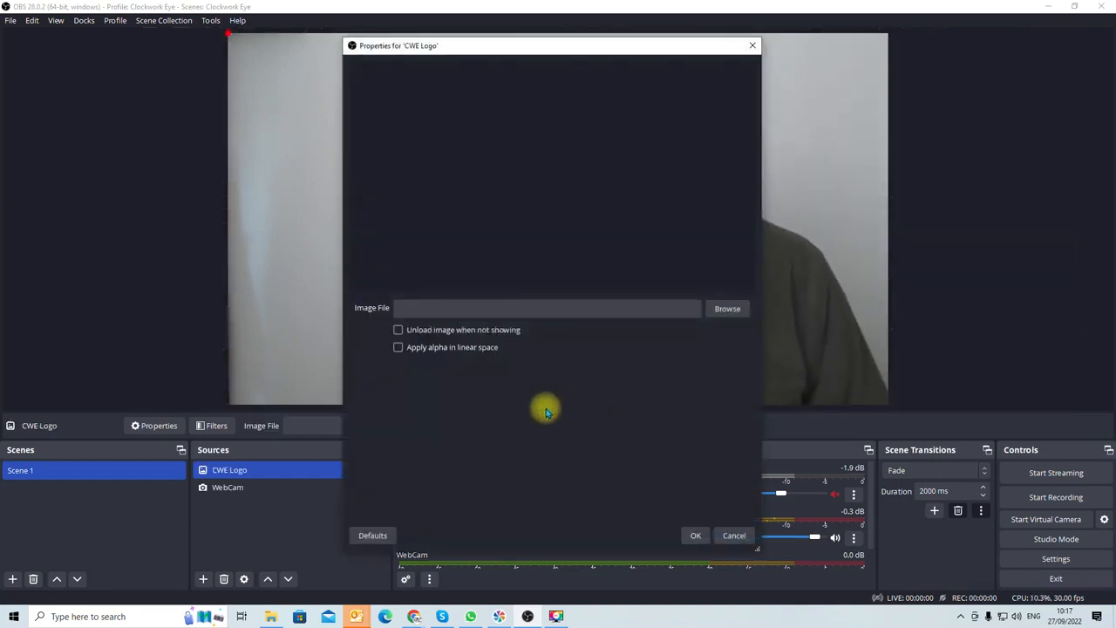
click(735, 312)
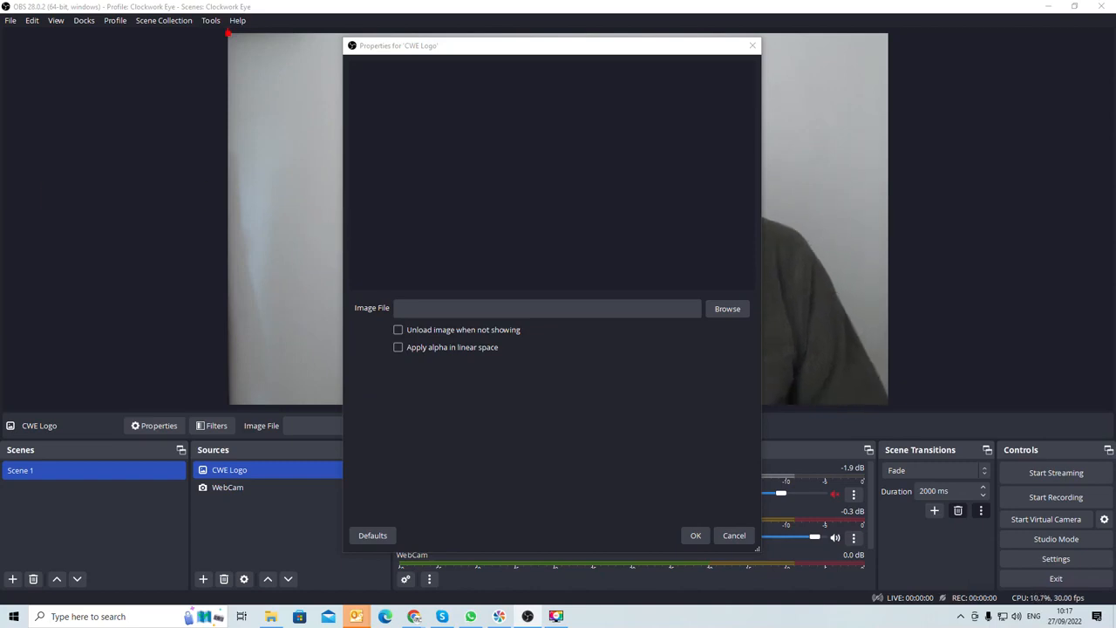
drag(465, 0, 0, 218)
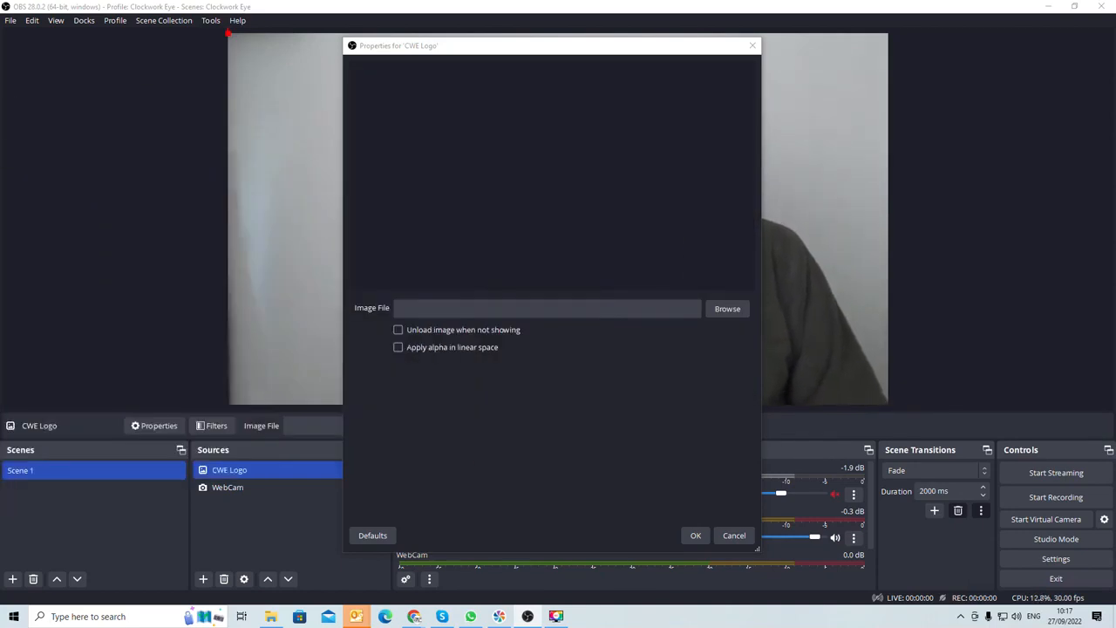
key(Return)
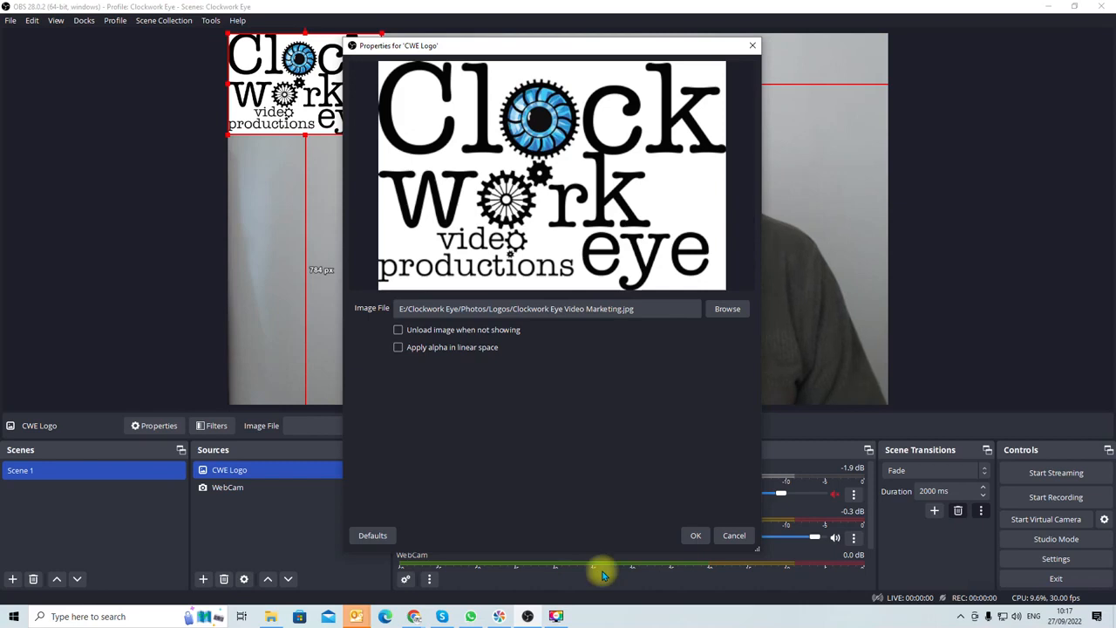
click(695, 535)
Move the CWE Logo into the canvas's upper-left corner, about 21 px from the left edge and 26 px from the top
drag(358, 131, 416, 180)
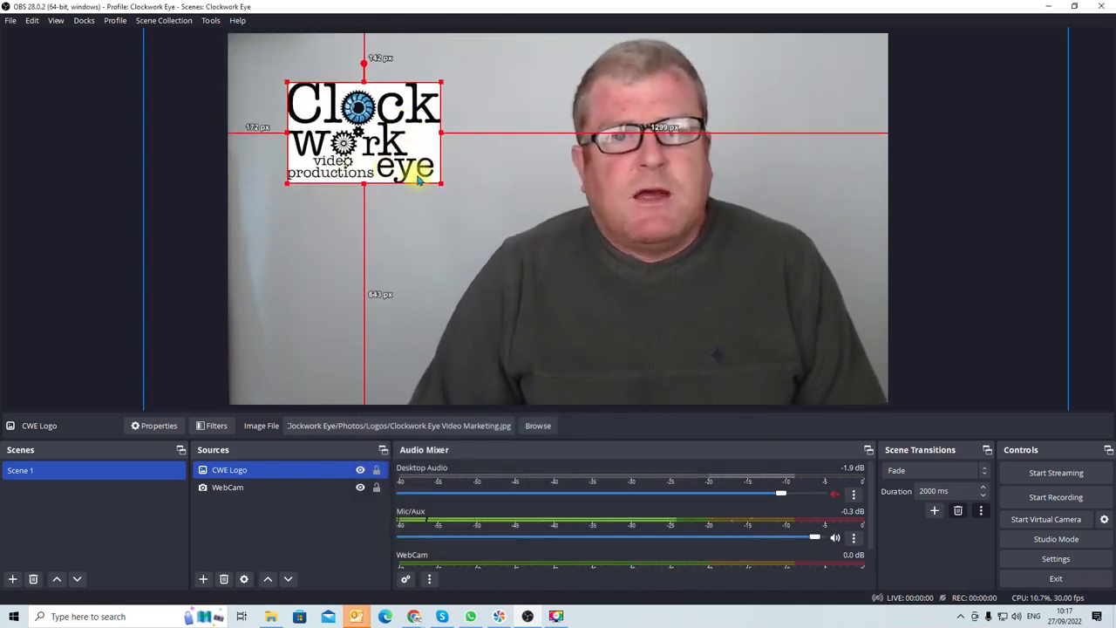
click(498, 182)
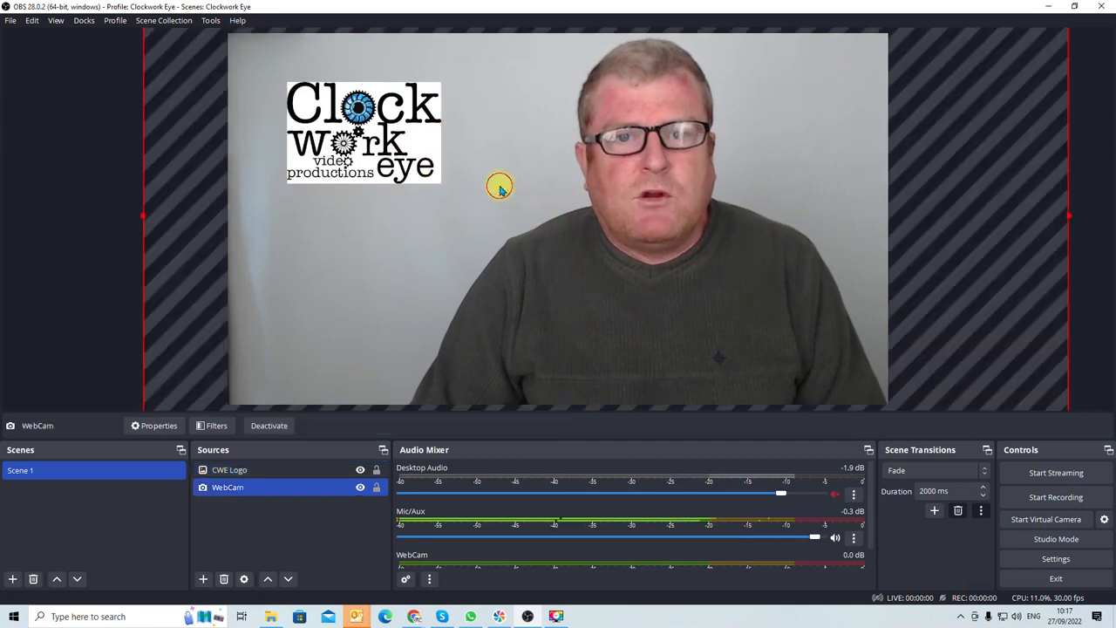
drag(381, 153, 355, 129)
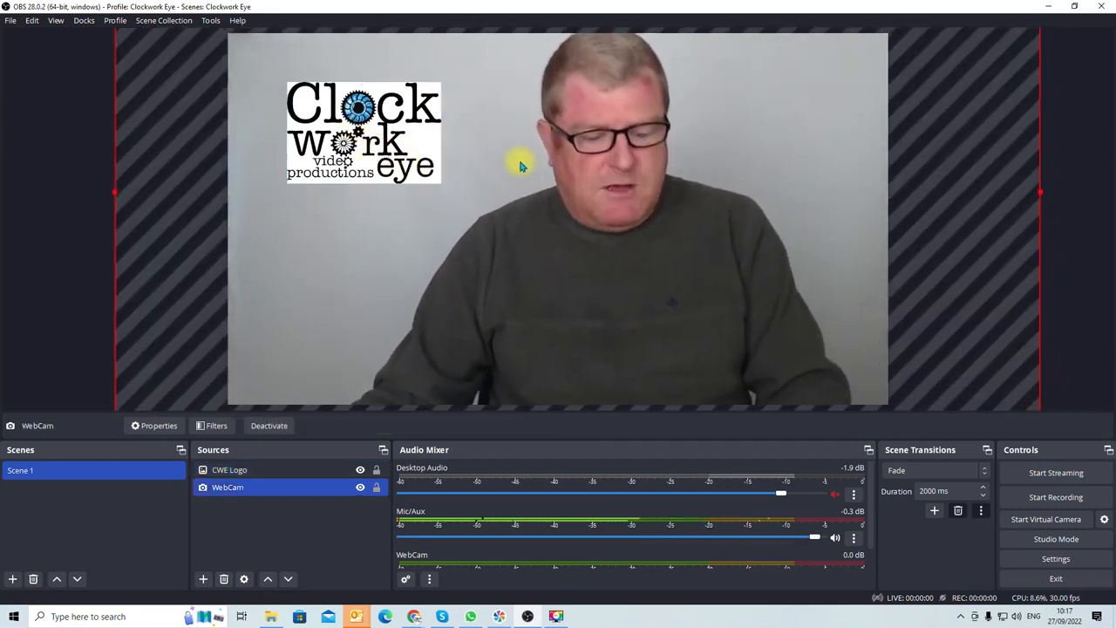
key(ctrl+z)
drag(384, 130, 333, 90)
click(406, 199)
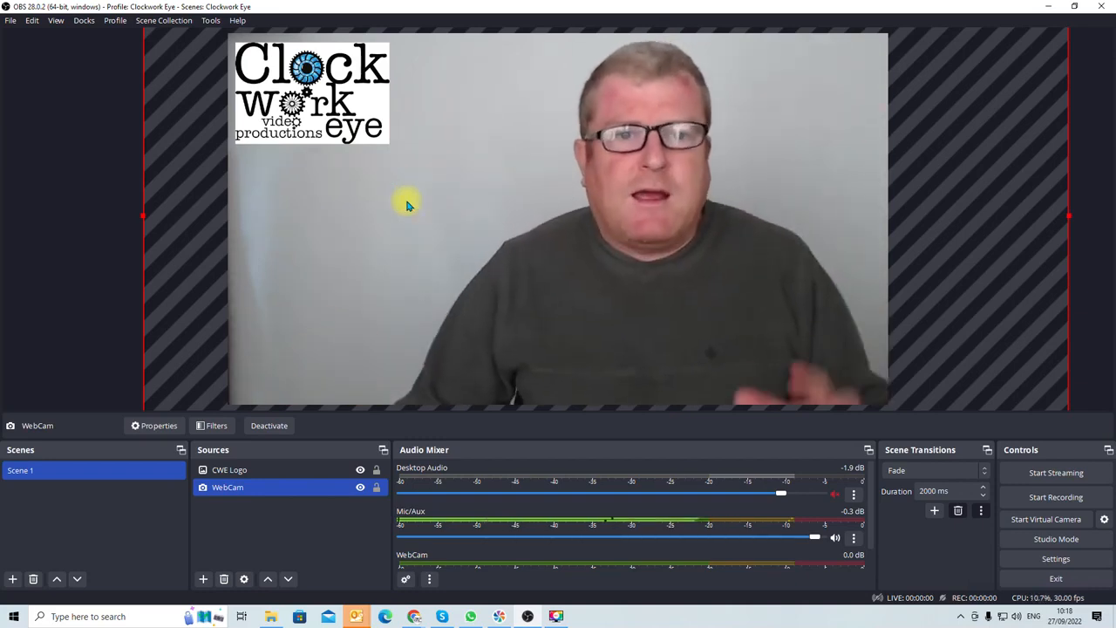
Delete the CWE Logo source from Scene 1
click(343, 113)
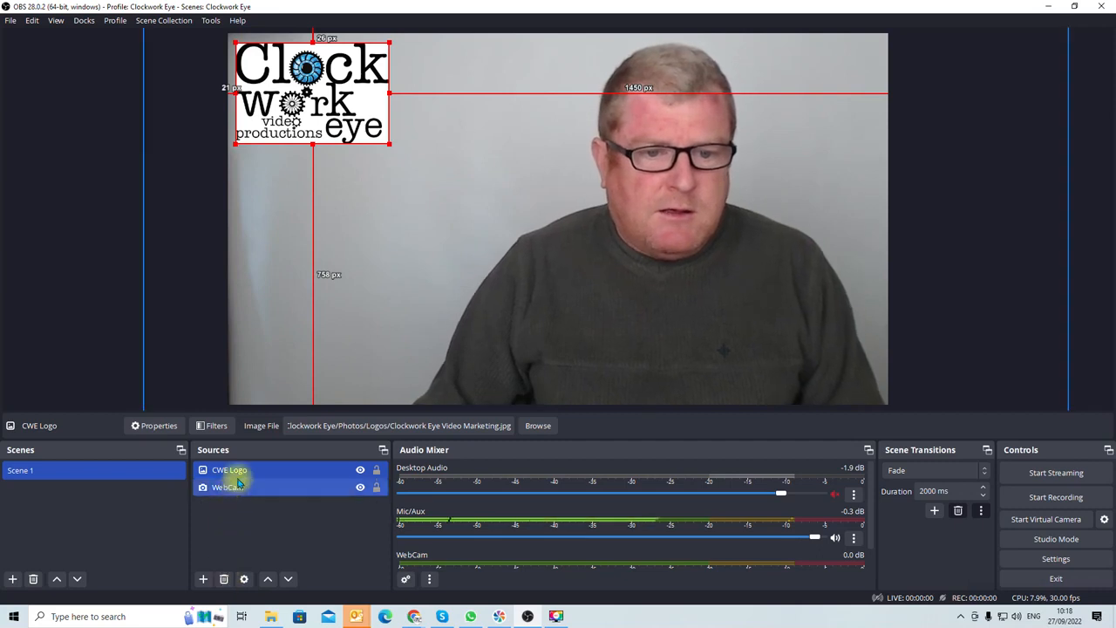
click(224, 579)
click(600, 319)
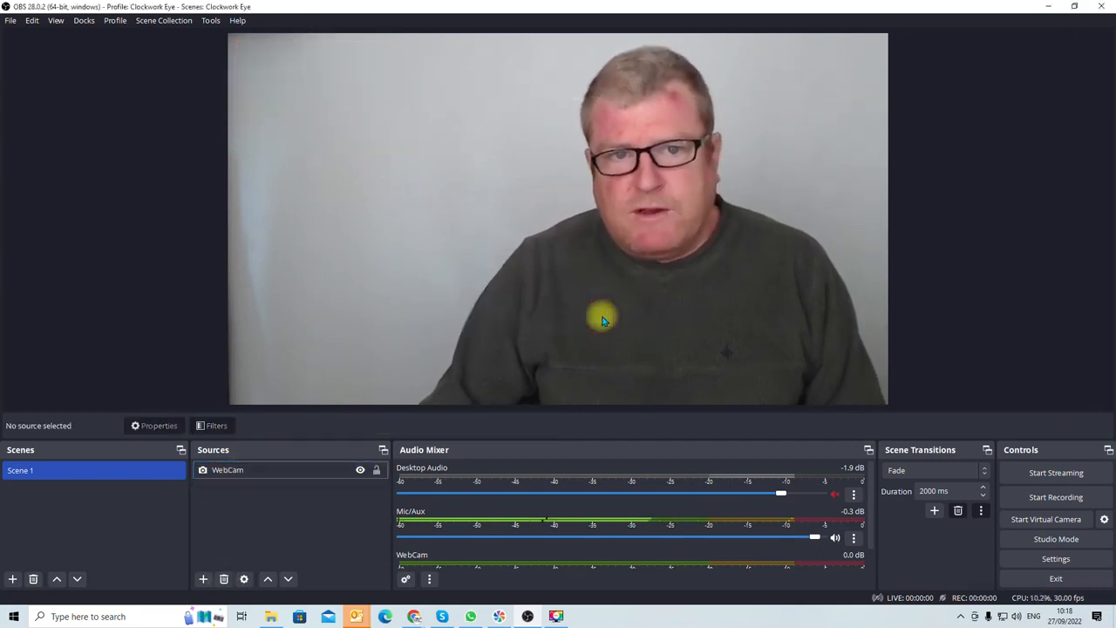
Add a new Image source named CWE Logo that uses the transparent PNG version of the Clockwork Eye logo
click(203, 579)
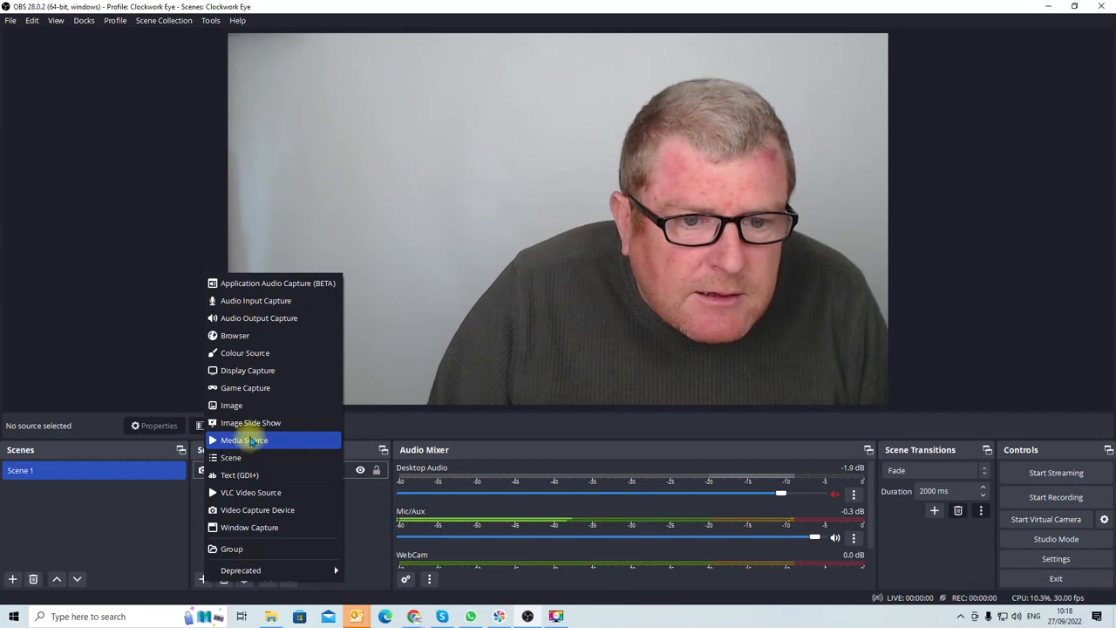
click(254, 405)
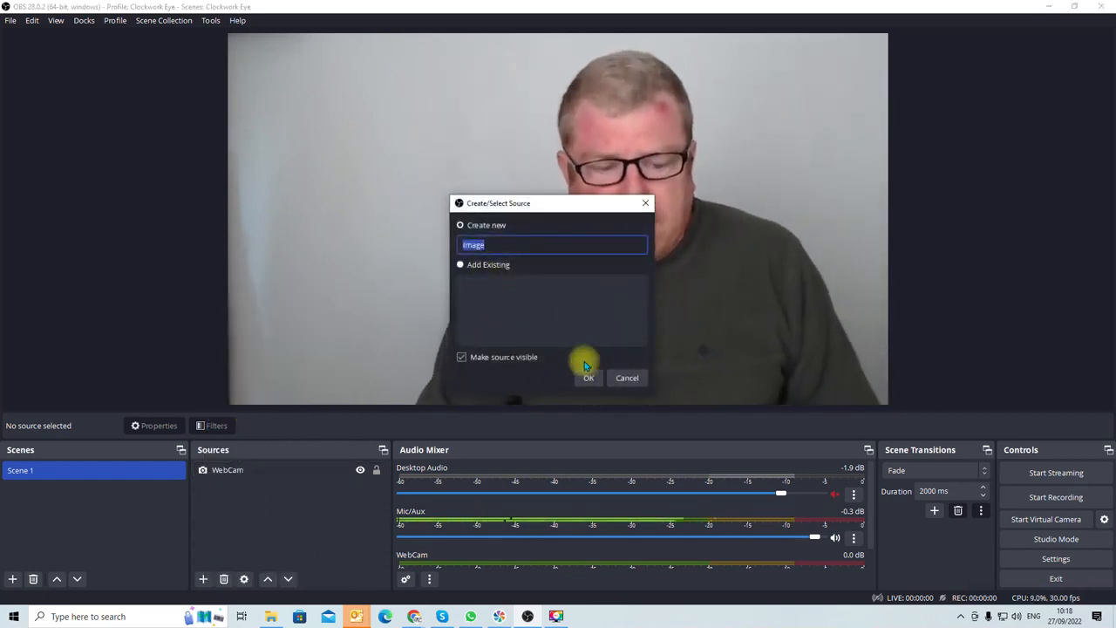
text(CWE Logo)
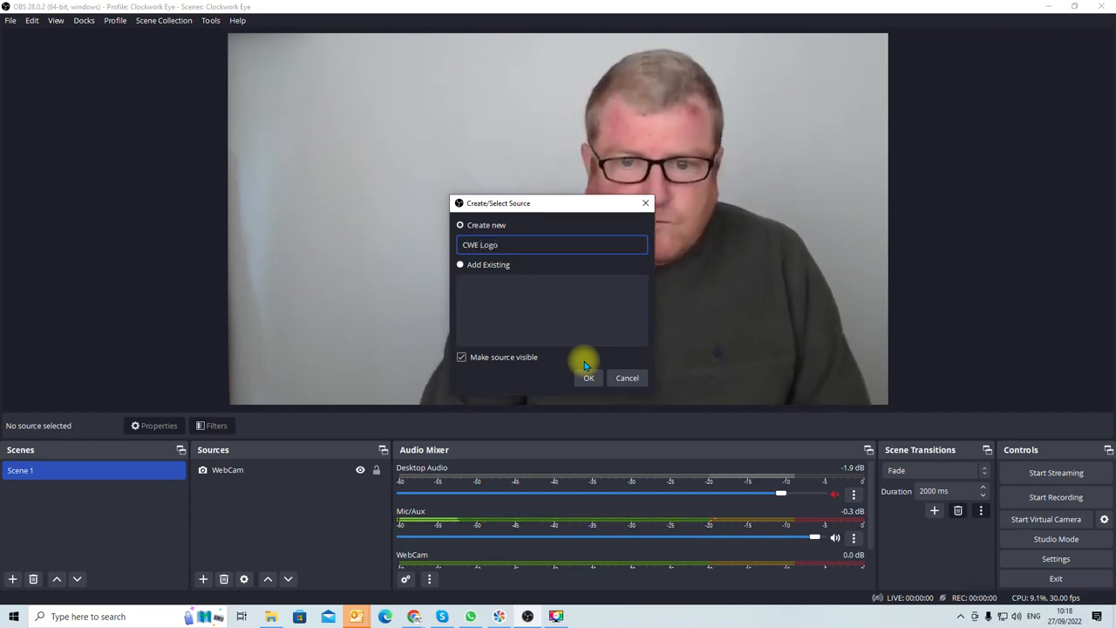
click(590, 376)
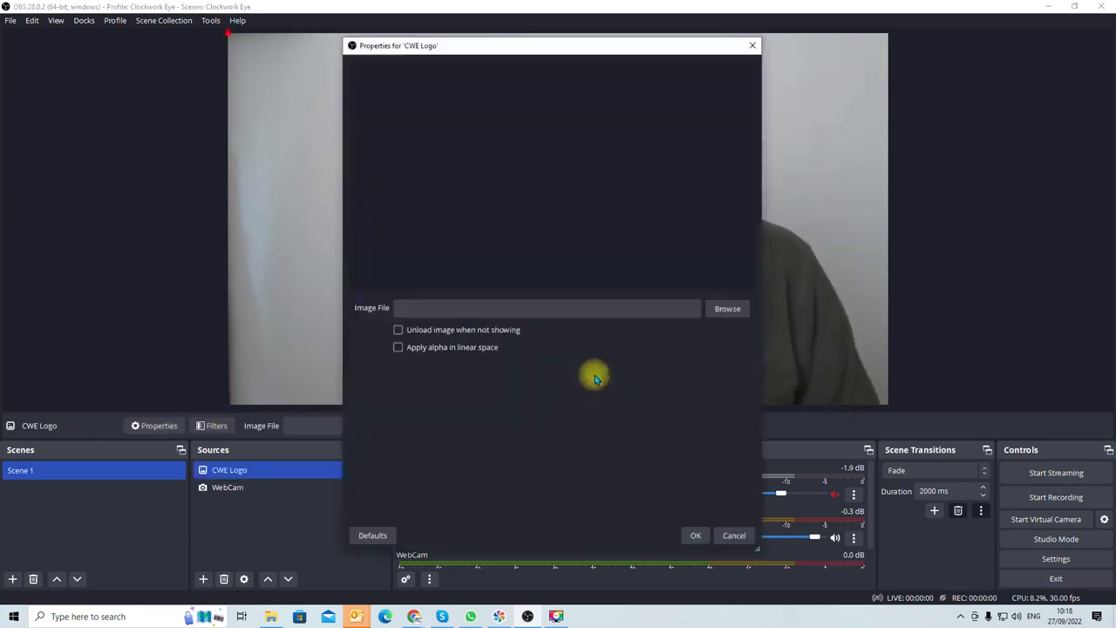
click(726, 313)
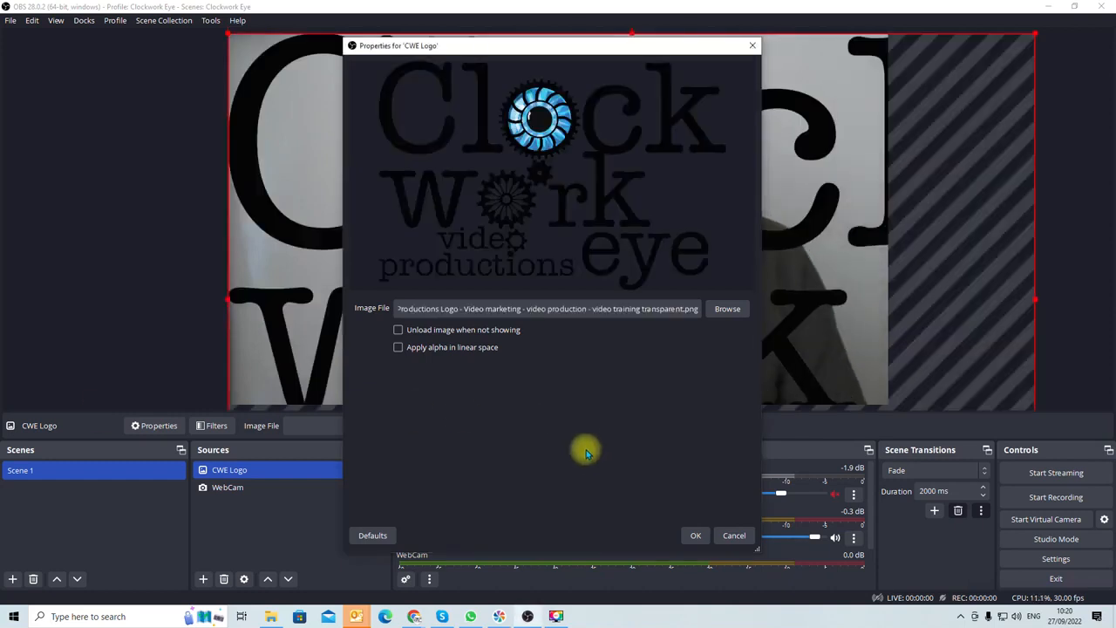
click(696, 536)
Scale down the transparent logo, unmirrored, and place it about 31 px from the canvas's left edge and 41 px from the top
drag(463, 188, 613, 99)
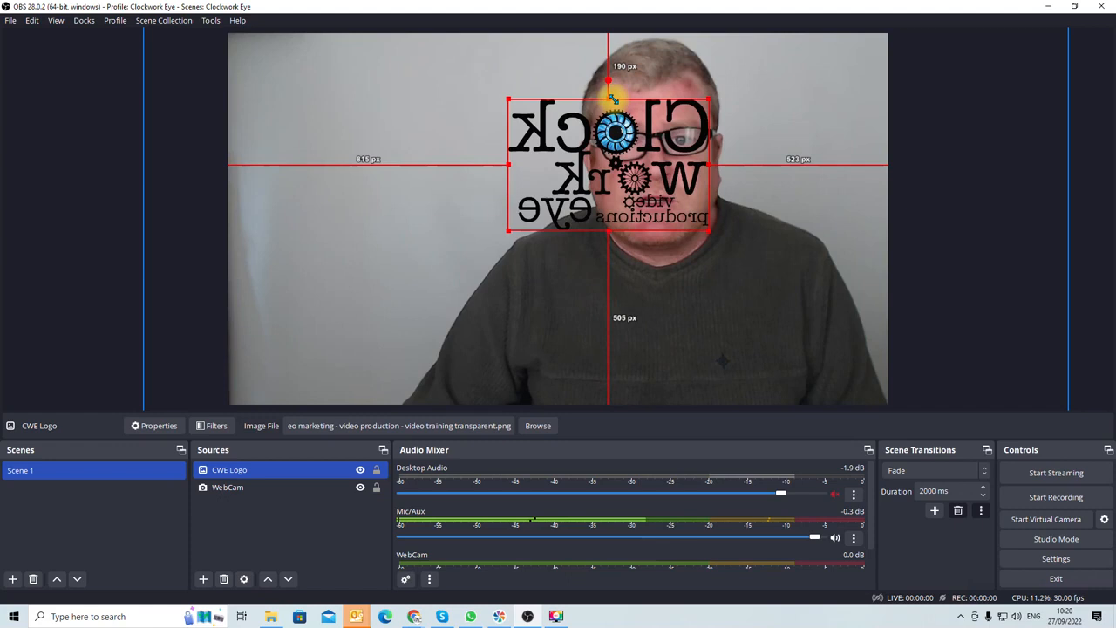
drag(628, 155, 396, 124)
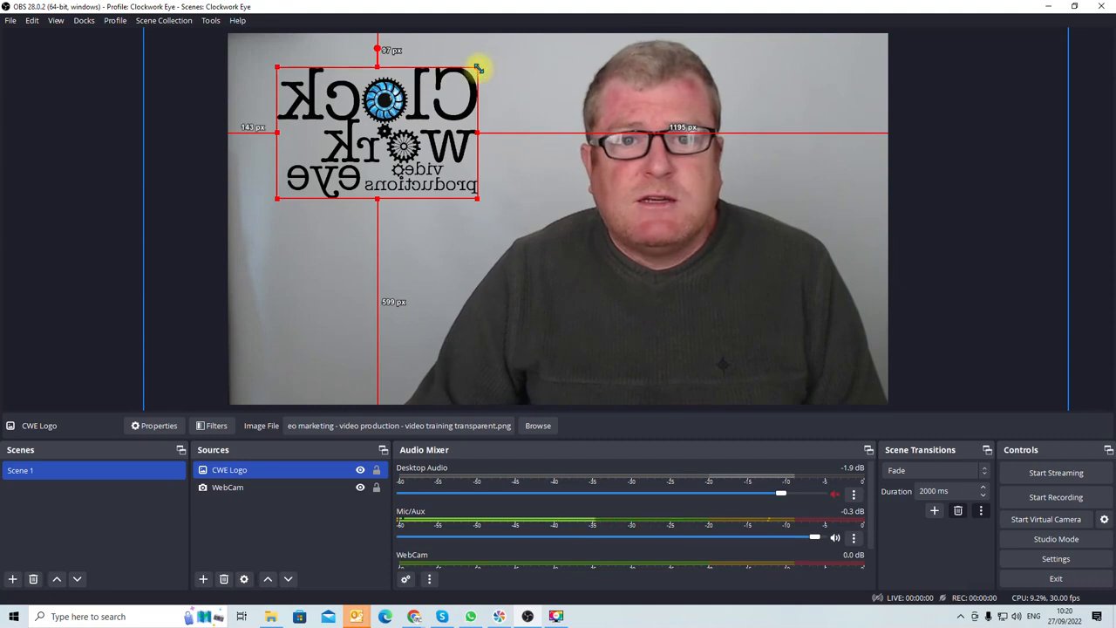
drag(479, 68, 353, 74)
drag(389, 148, 420, 166)
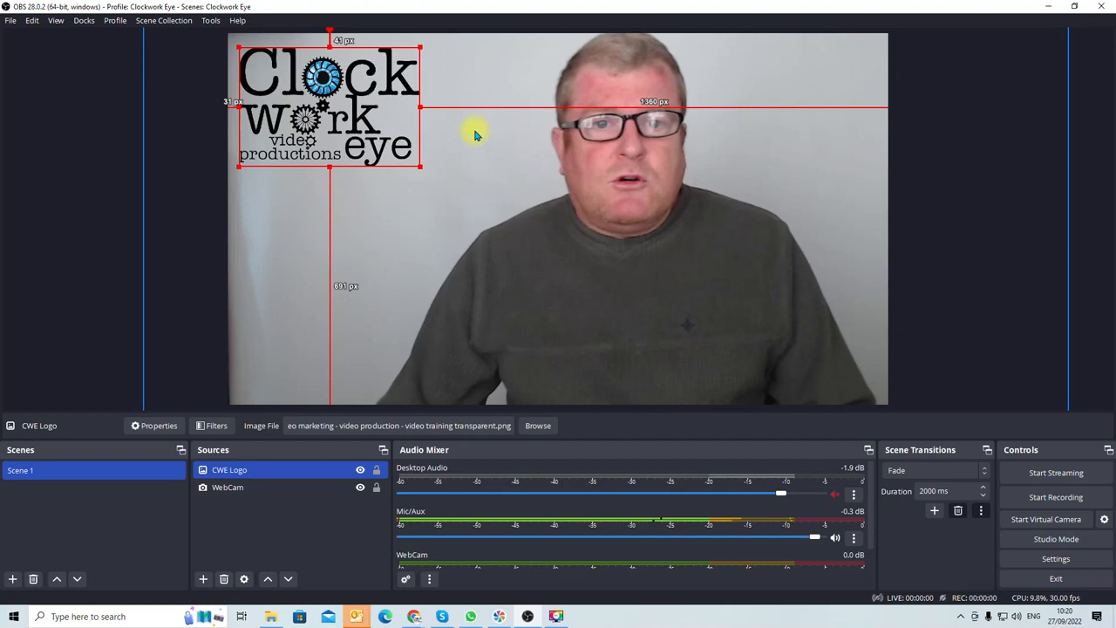
click(490, 155)
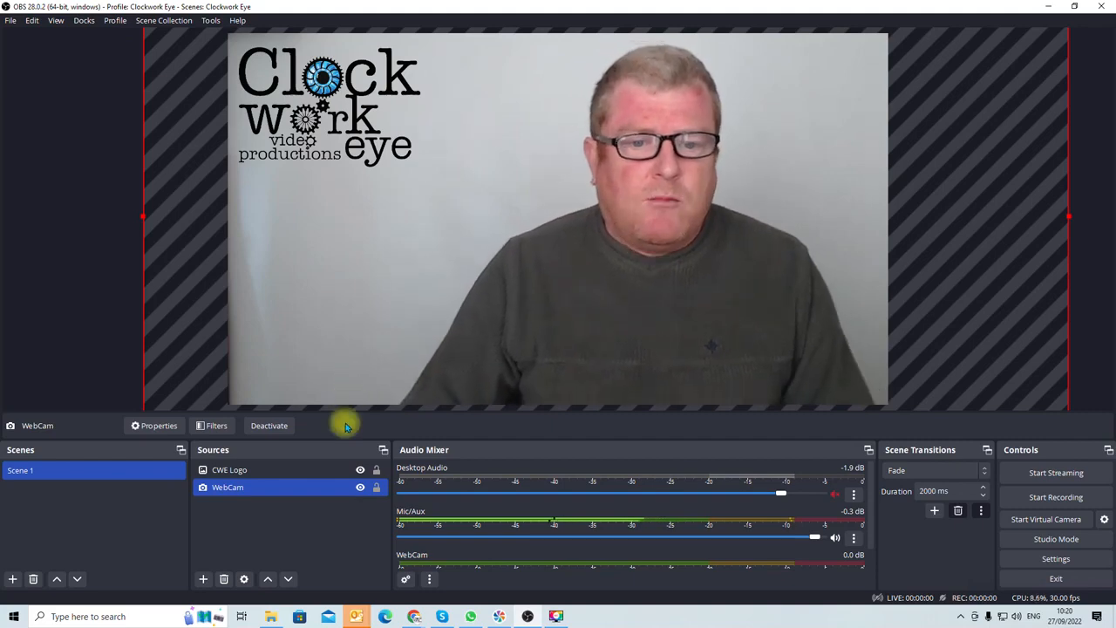
Add a Text (GDI+) source named OBS containing the text "This is OBS"
click(204, 579)
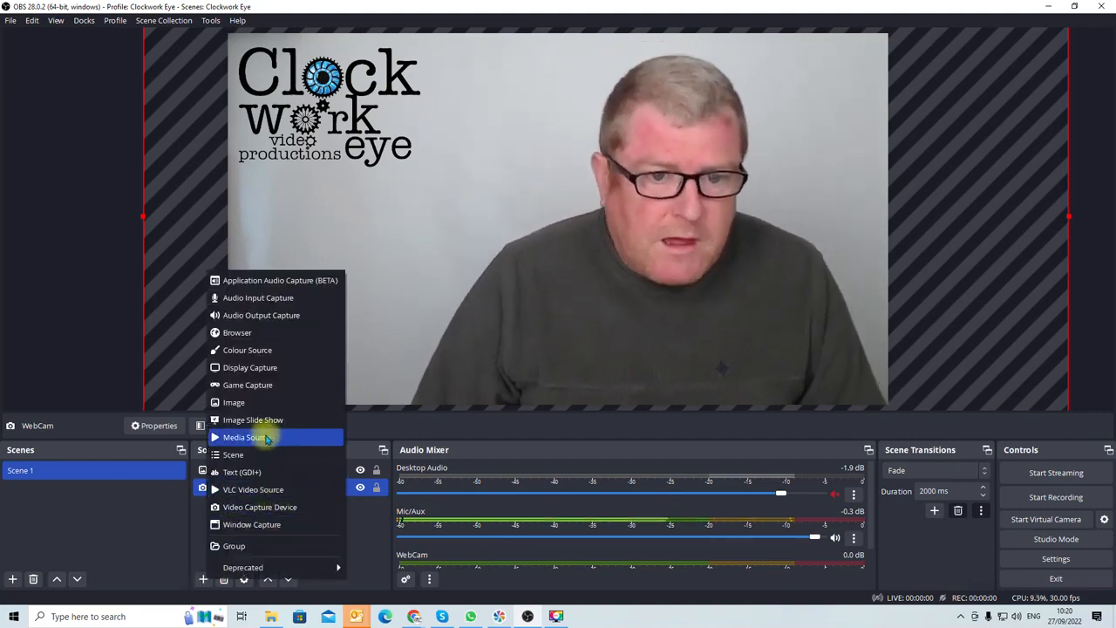
click(253, 472)
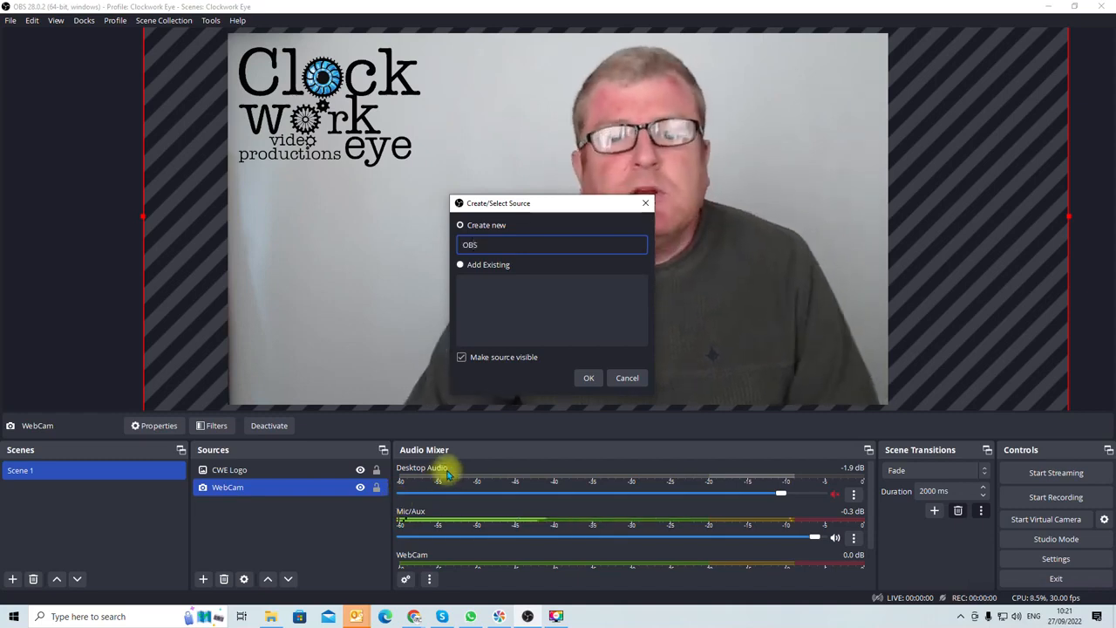
click(589, 378)
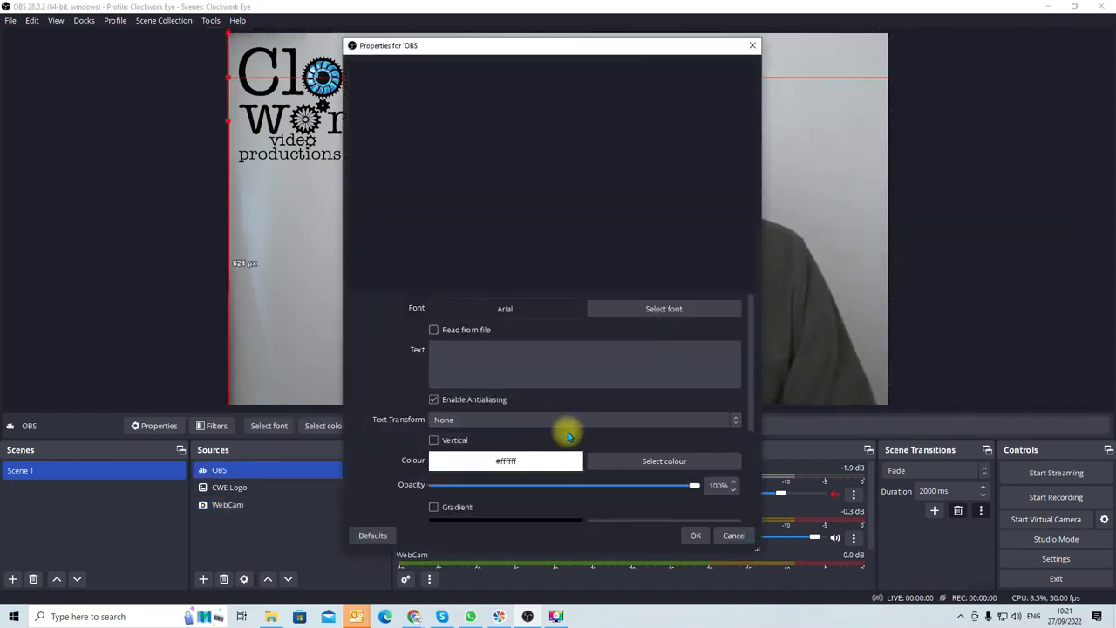
drag(566, 291, 579, 118)
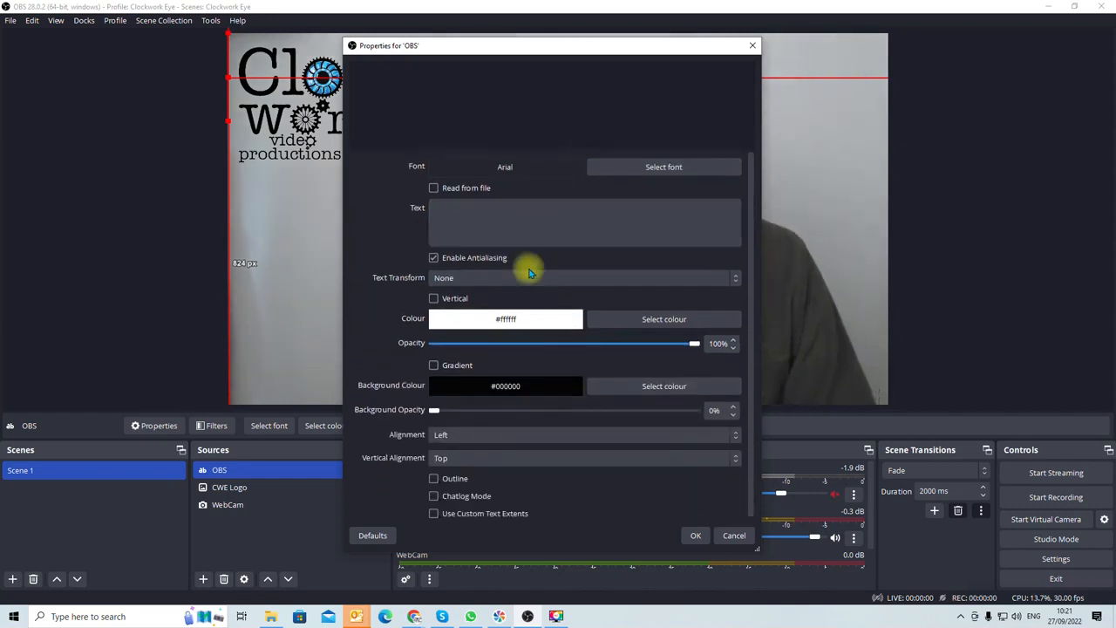
click(494, 215)
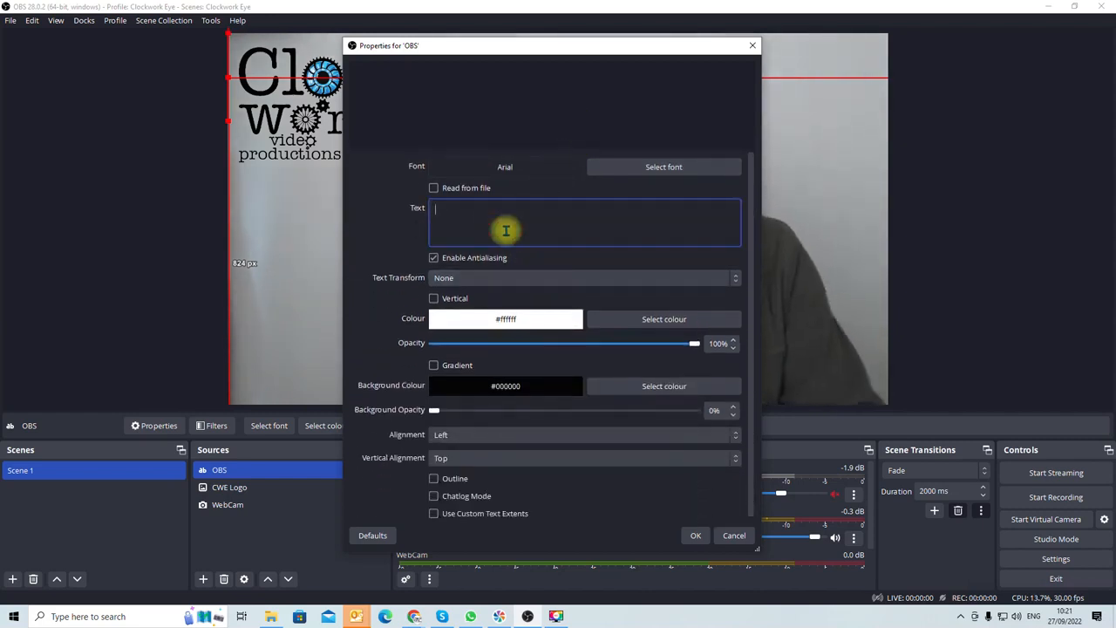
text(This is)
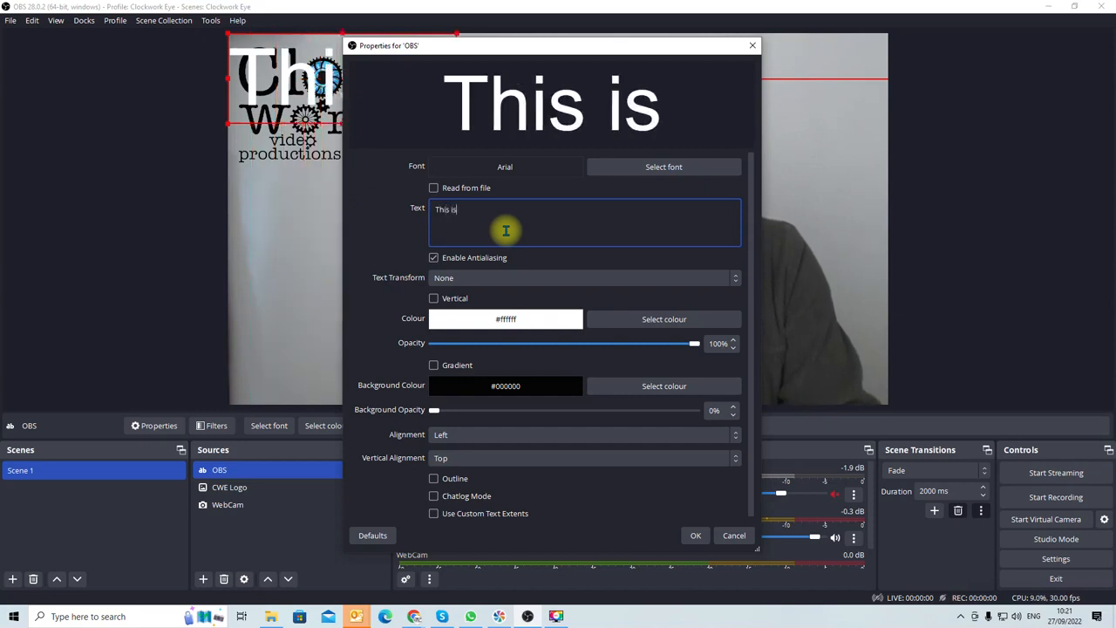
text( OBS)
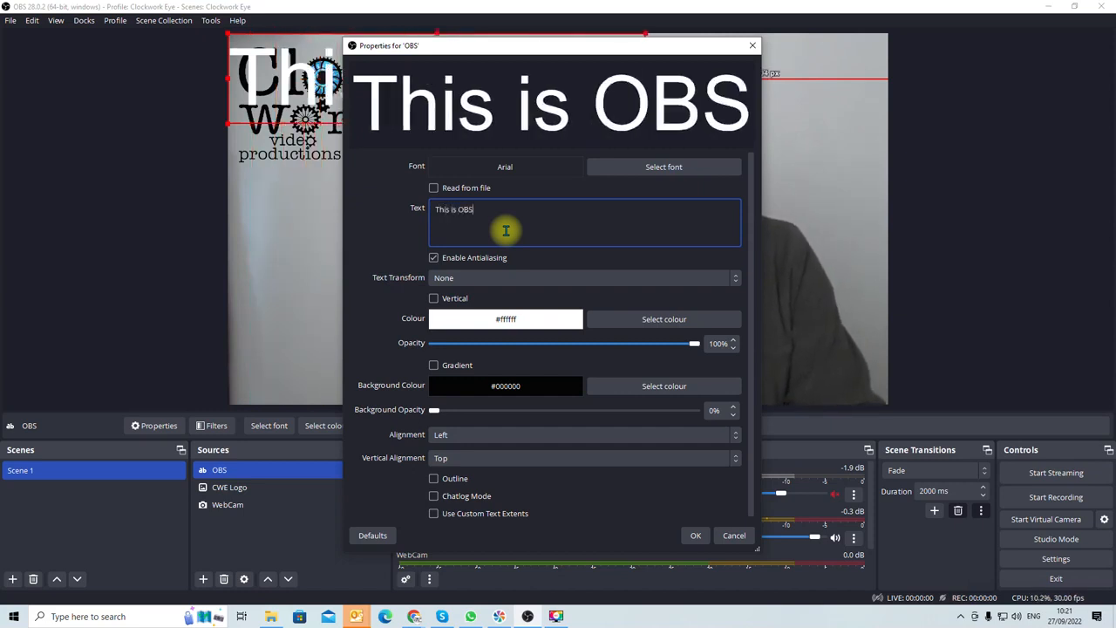
Set the OBS text source's colour to black (#000000)
mouse_move(558, 44)
mouse_down()
mouse_move(494, 153)
mouse_move(516, 148)
mouse_move(558, 57)
mouse_up()
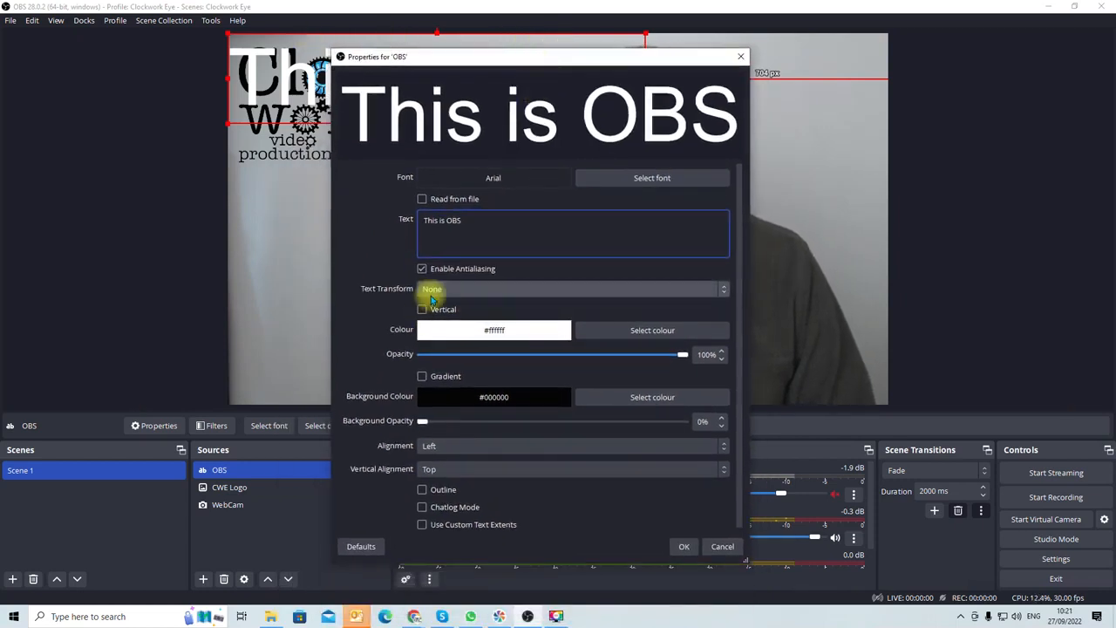
click(641, 331)
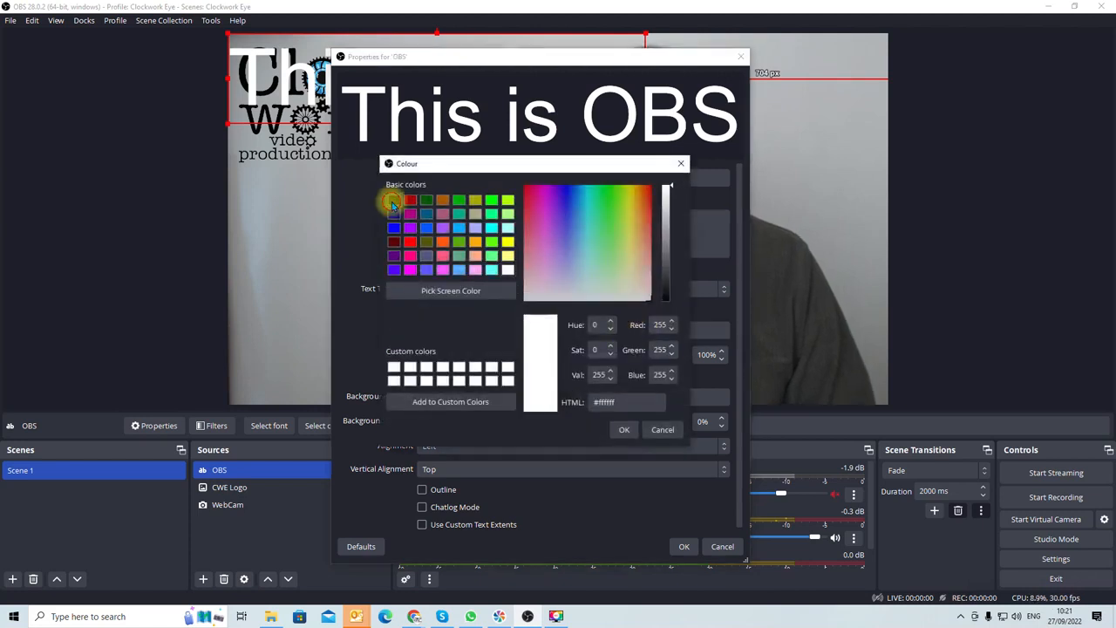
click(393, 201)
click(623, 429)
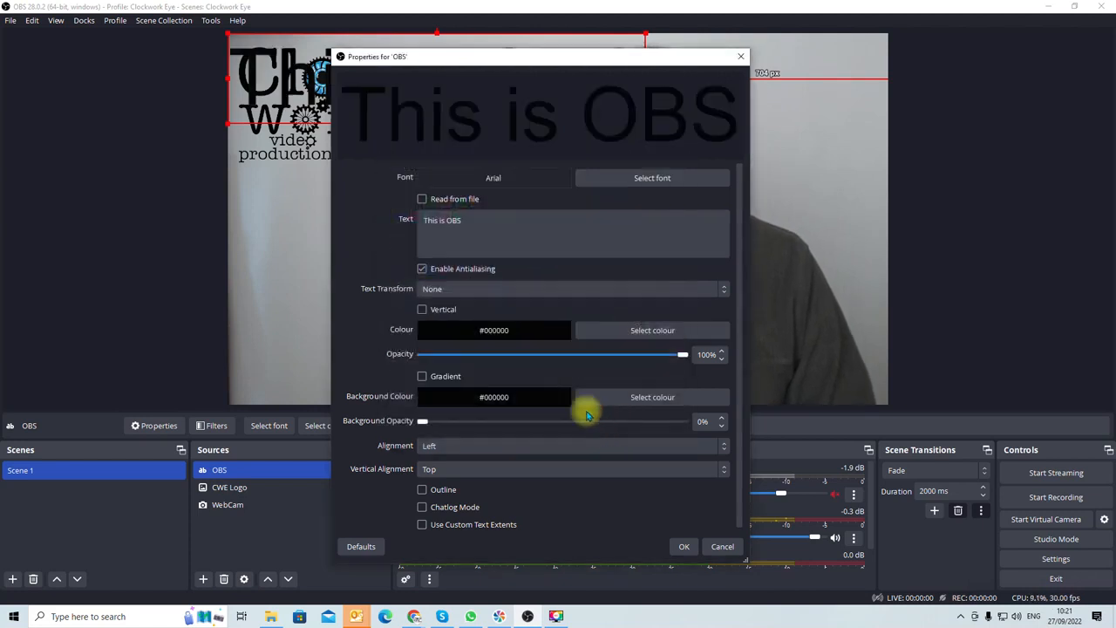
Reduce the OBS text's opacity to 84% and move its properties dialog down to uncover the text on the canvas
drag(550, 57, 605, 53)
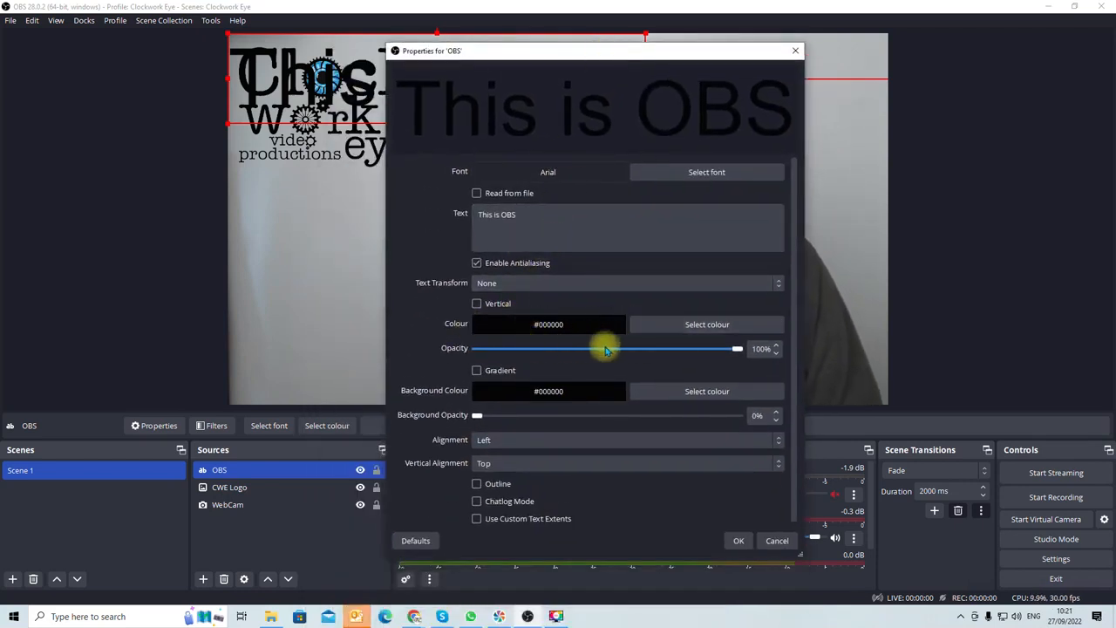
drag(740, 350, 695, 348)
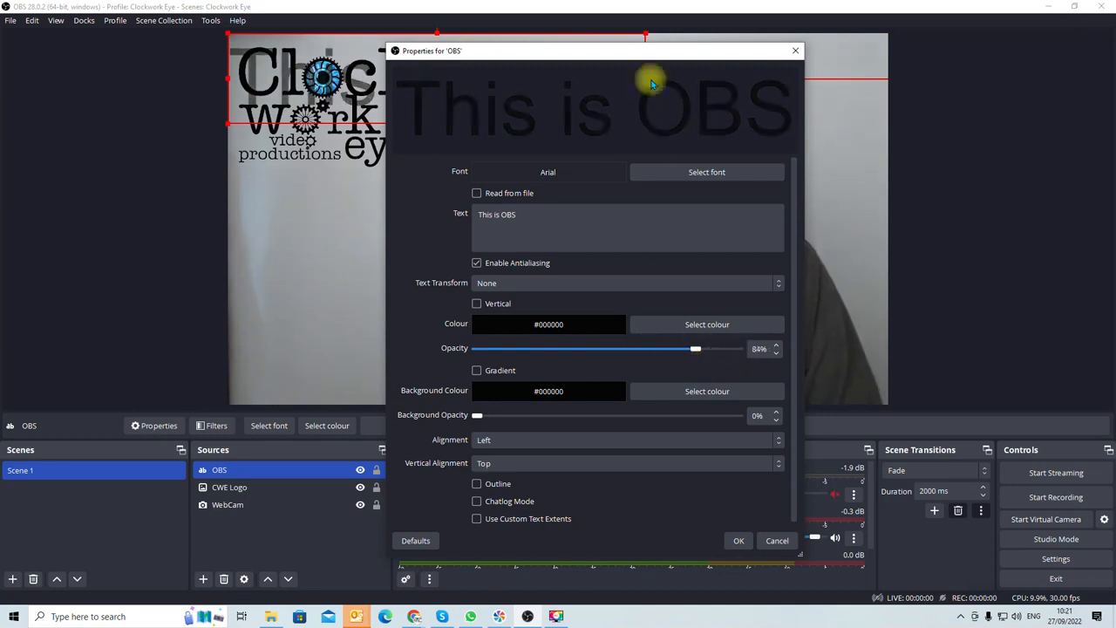
drag(617, 61, 543, 145)
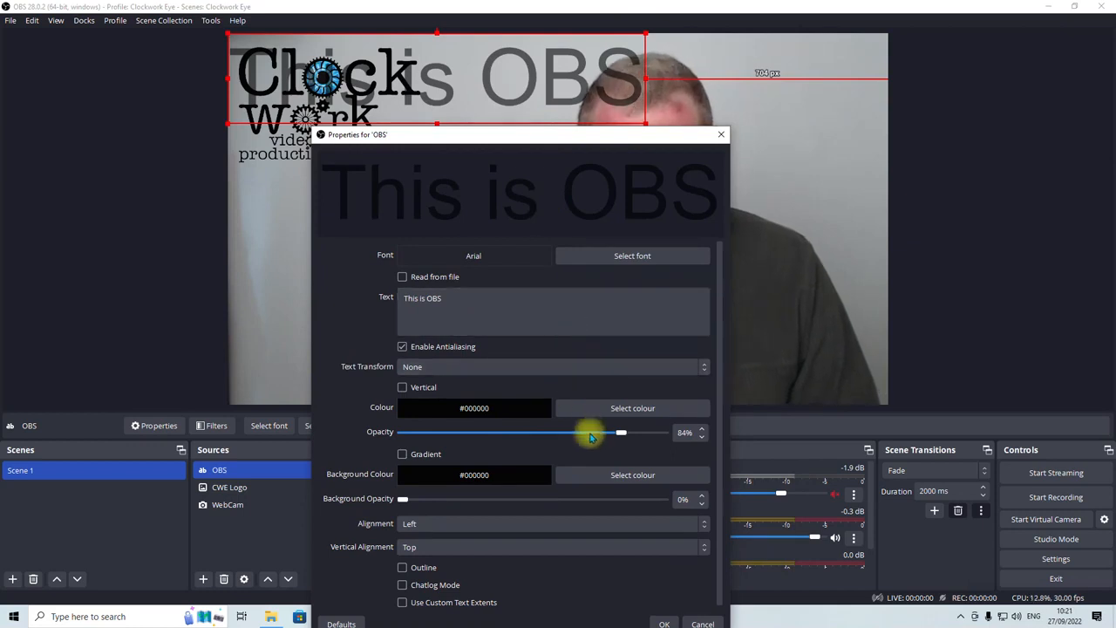
Set the OBS text's opacity to 100% and give it a #00aaff background at 100% background opacity
drag(623, 437, 685, 431)
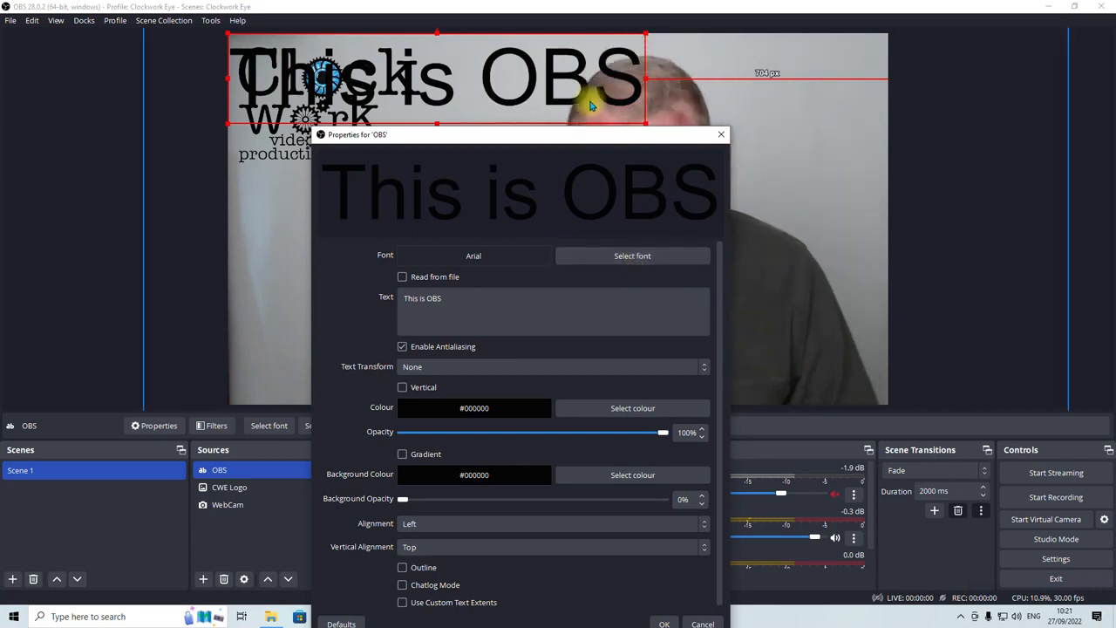
drag(587, 139, 652, 75)
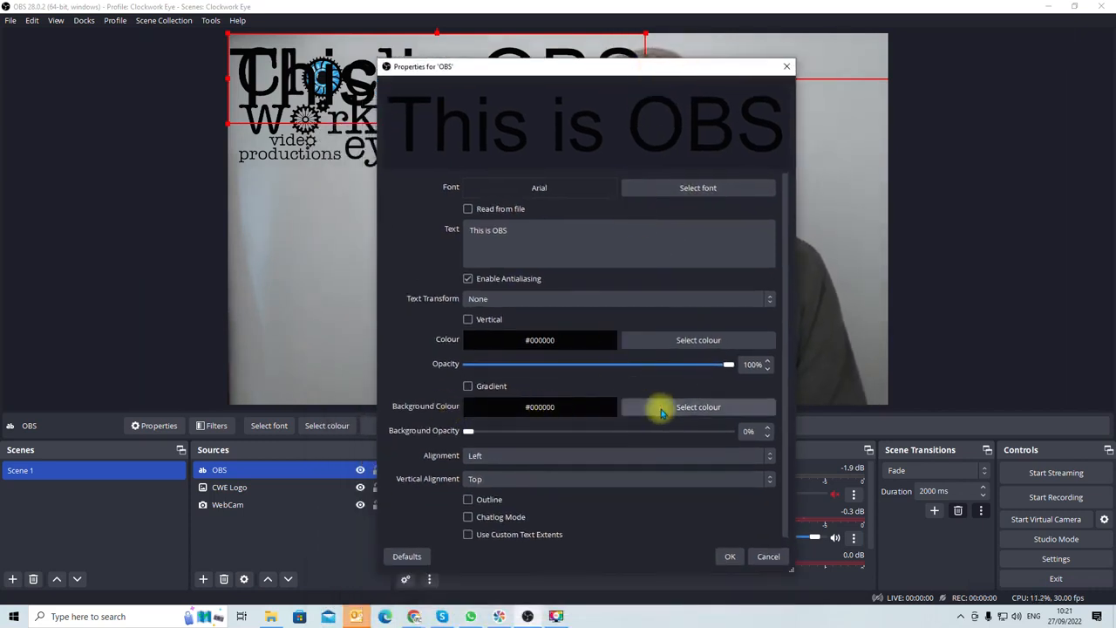
click(661, 409)
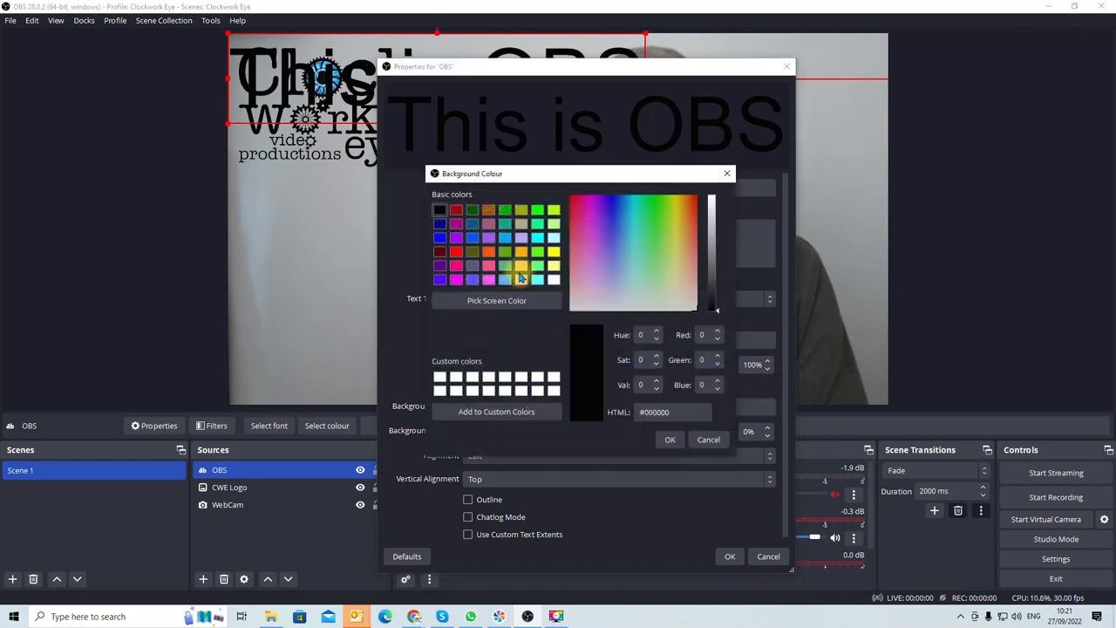
click(505, 240)
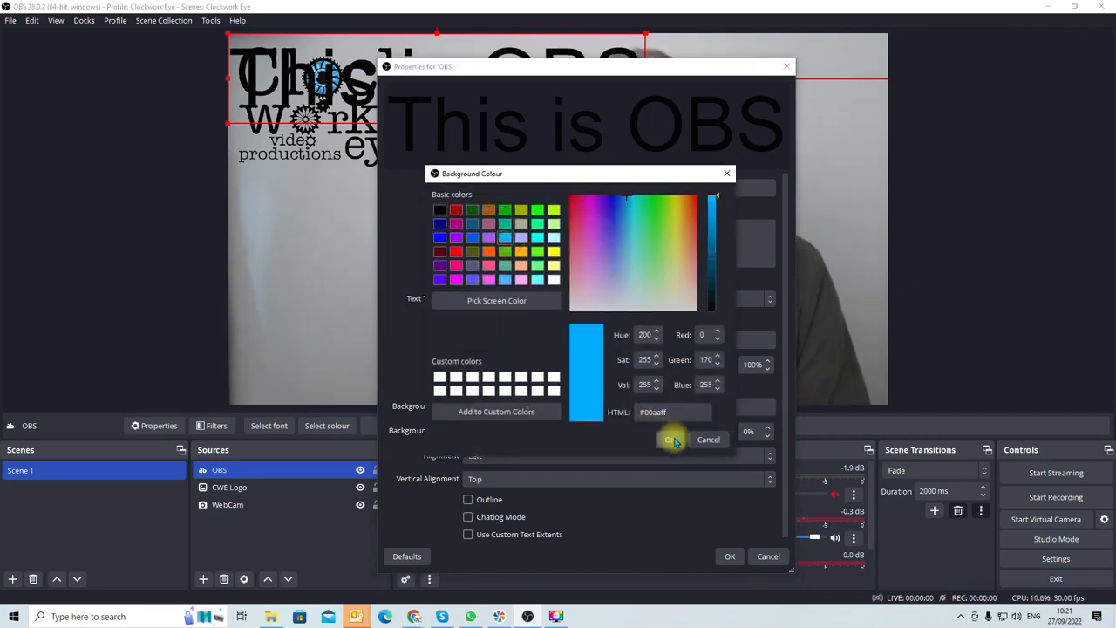
click(668, 439)
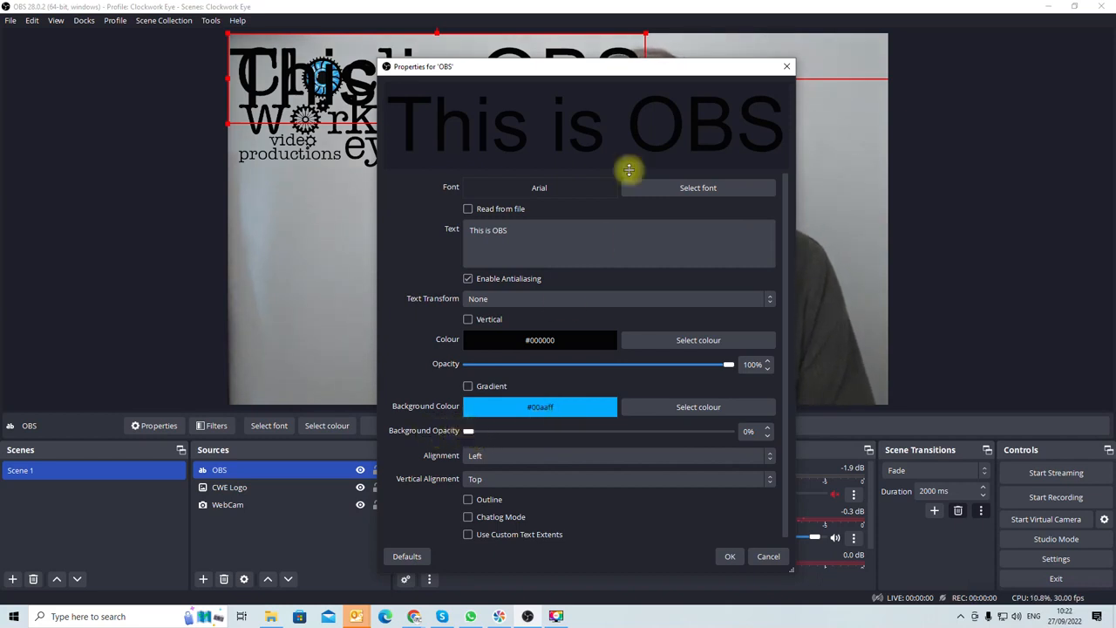
drag(648, 68, 612, 142)
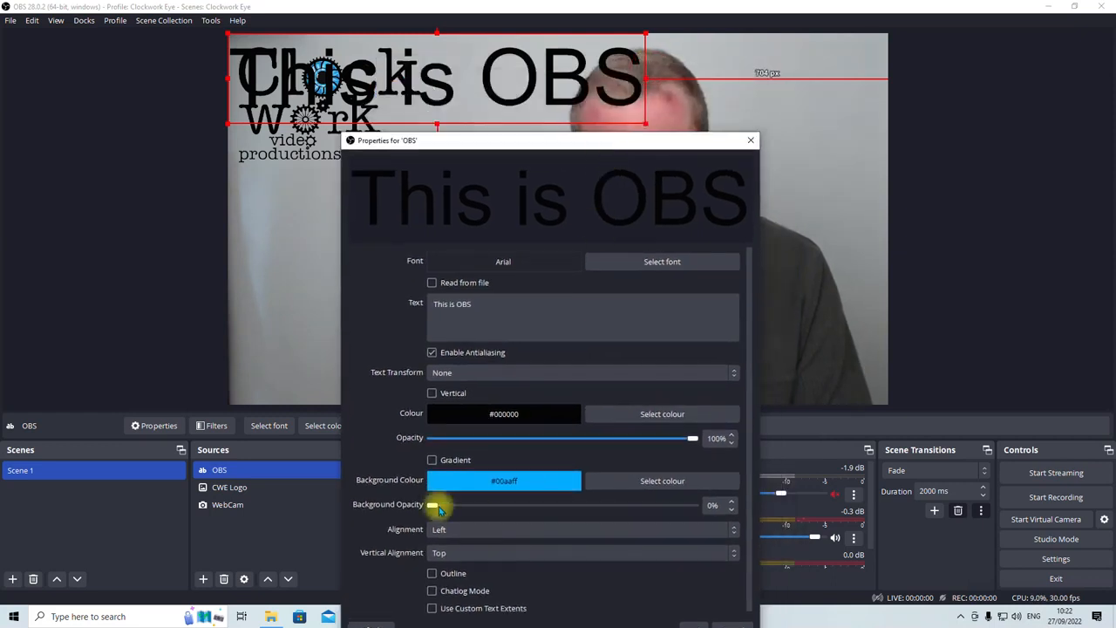
drag(432, 506, 703, 506)
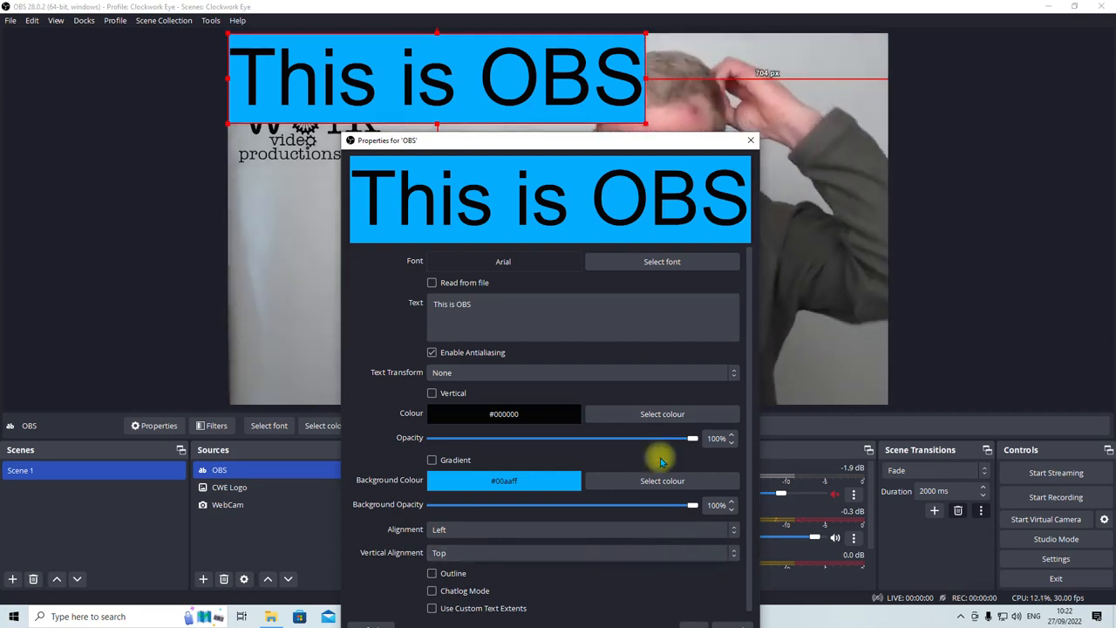
Set the OBS text's alignment to Centre and view its vertical alignment options
drag(610, 140, 626, 61)
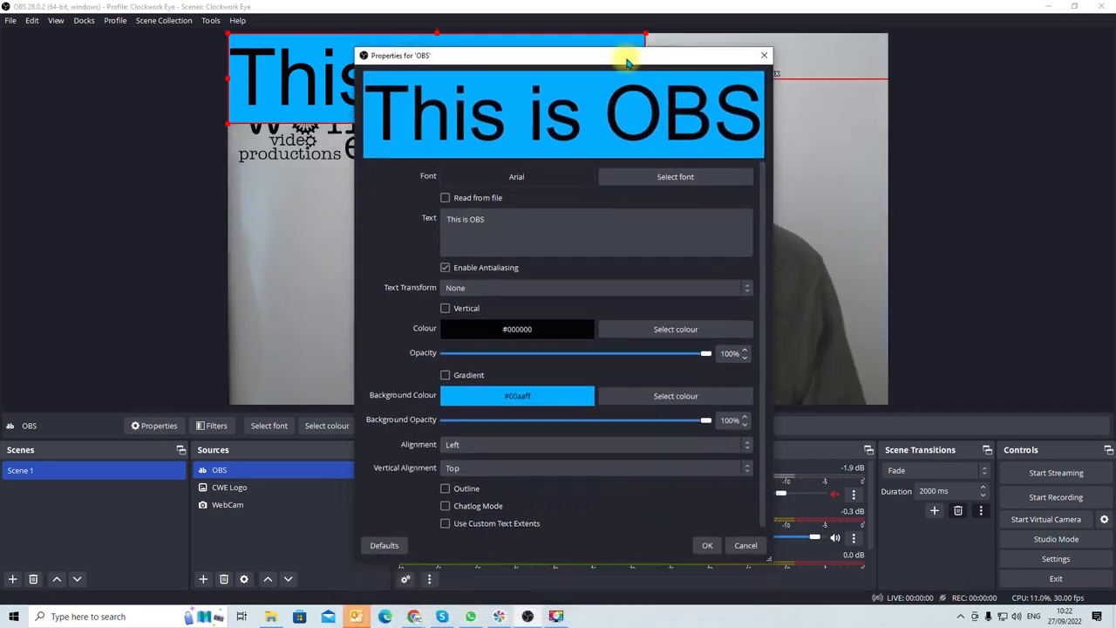
click(482, 446)
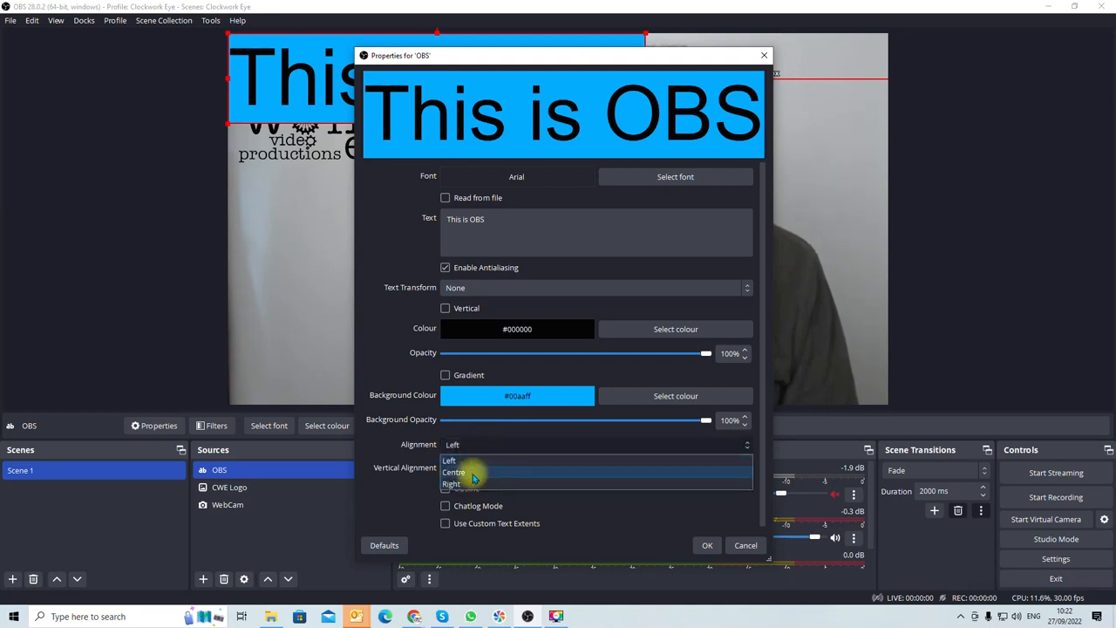
click(455, 472)
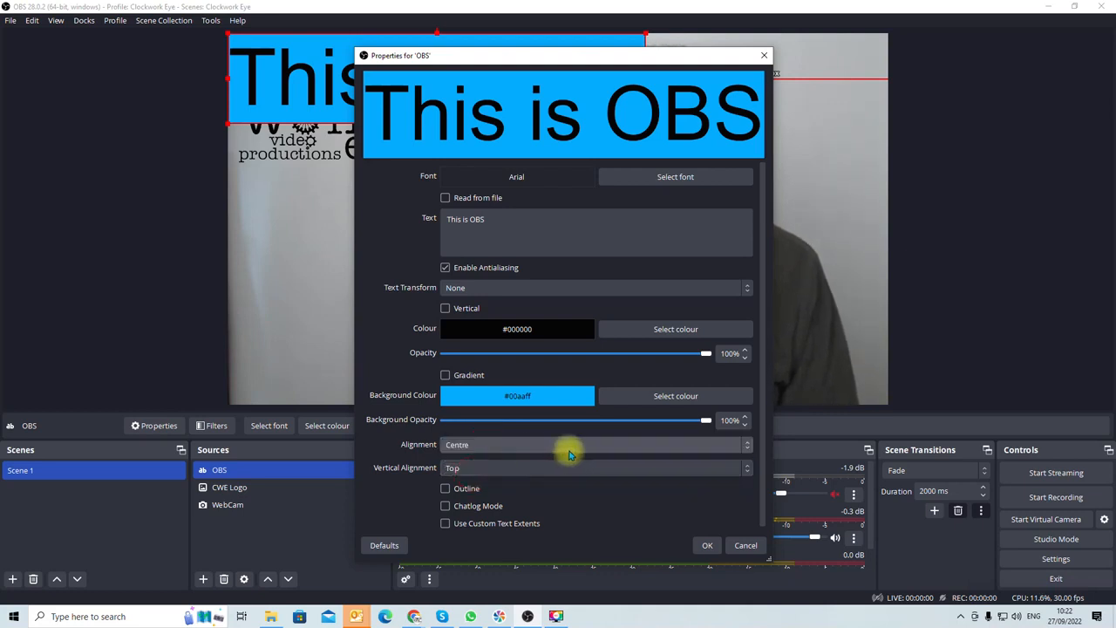
click(471, 470)
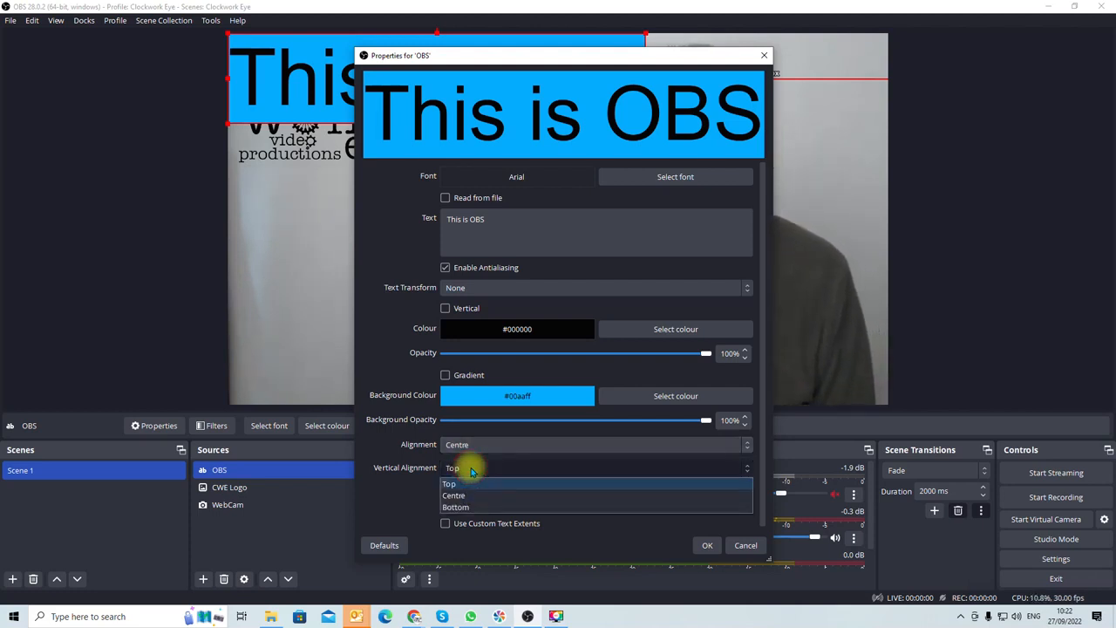
click(580, 536)
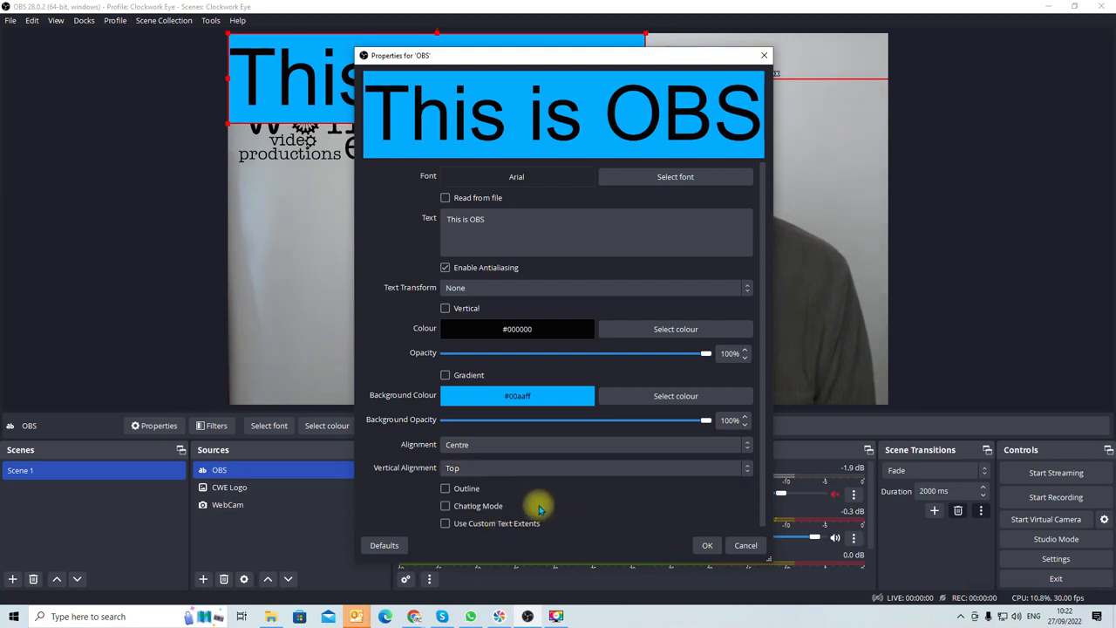
Enable a white (#ffffff) outline of size 5 on the OBS text and accept the source's properties
click(449, 487)
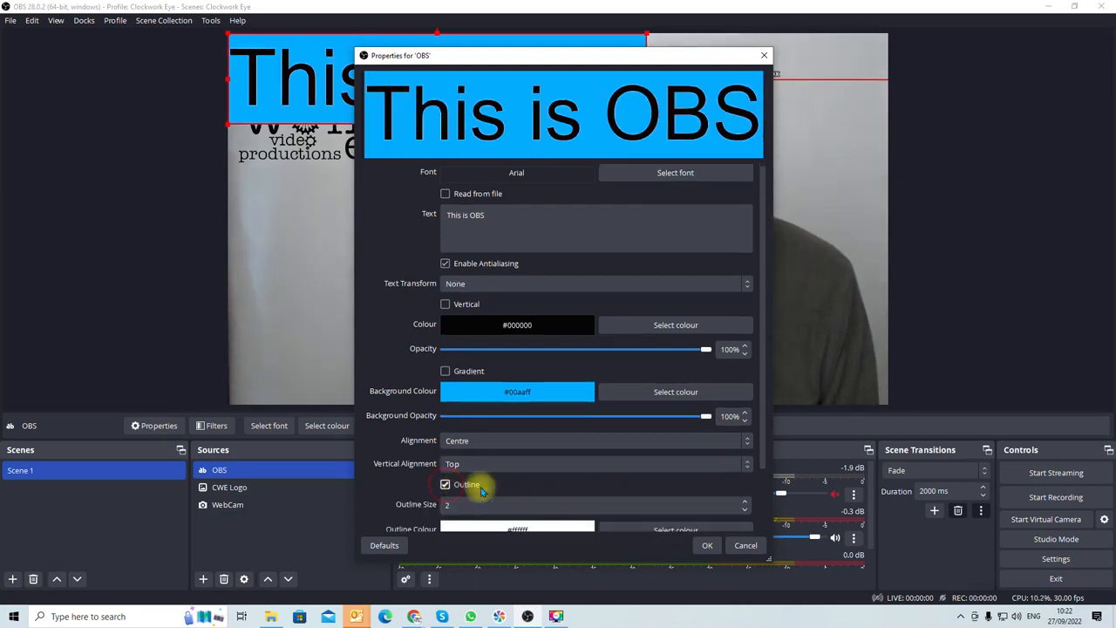
scroll(601, 497, down, 3)
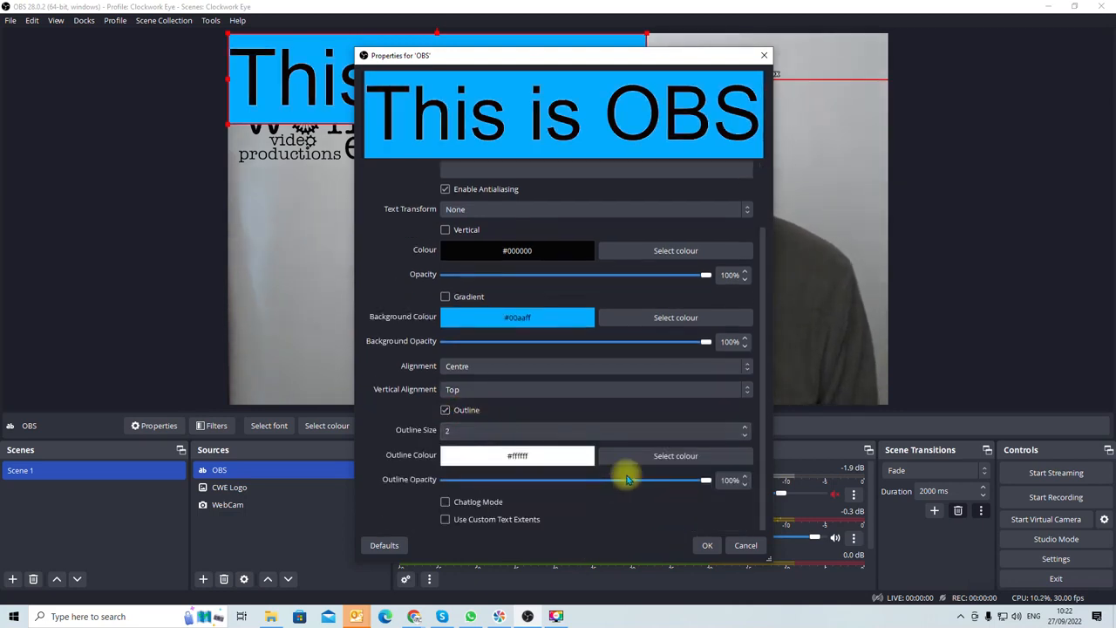
click(747, 431)
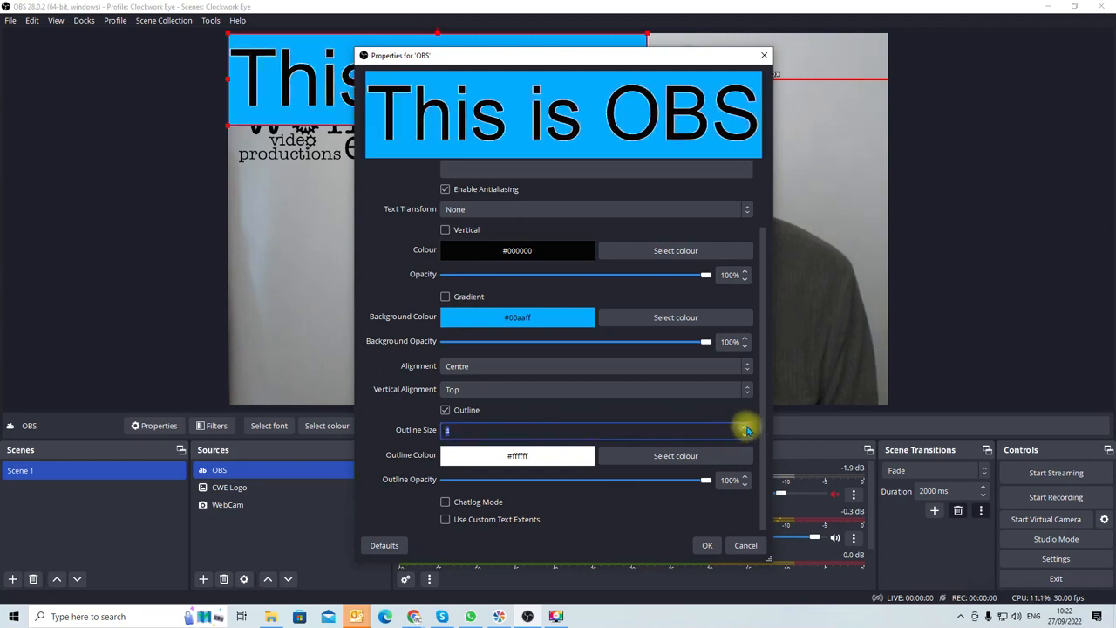
click(747, 426)
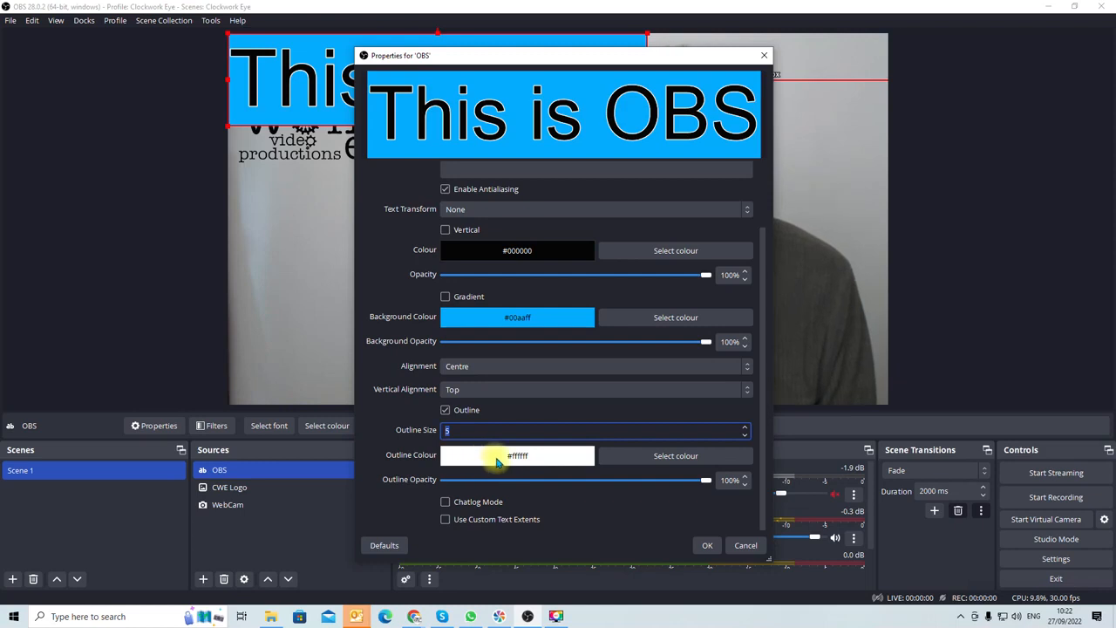
click(656, 455)
click(661, 430)
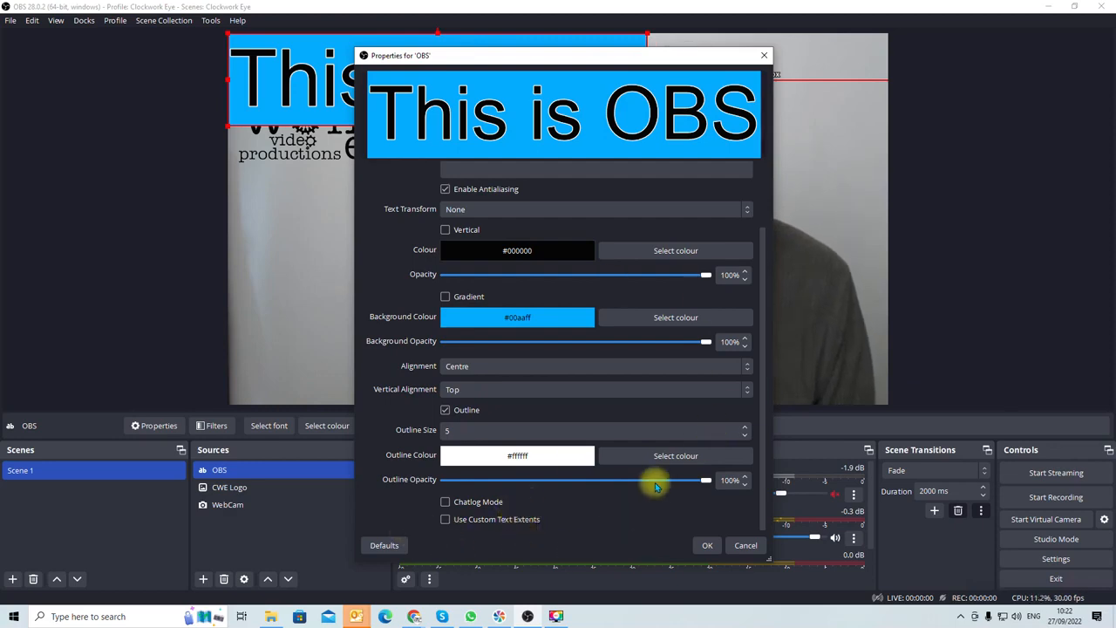
click(706, 544)
Scale down the OBS text, place it in the canvas's lower-left corner, and deselect it
drag(486, 82, 486, 302)
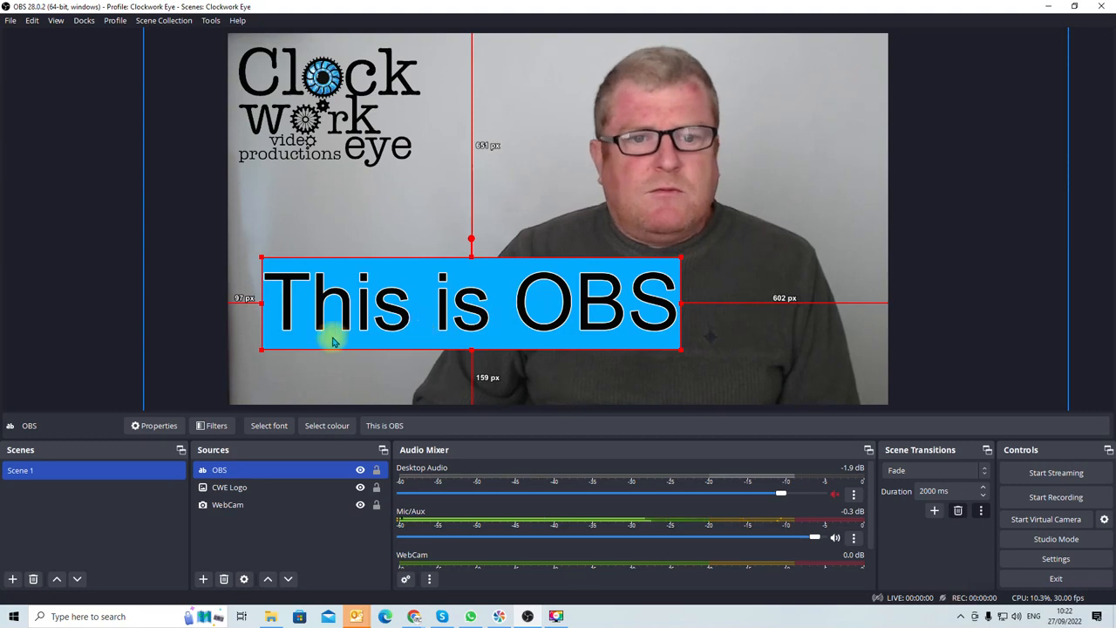
drag(260, 352, 411, 313)
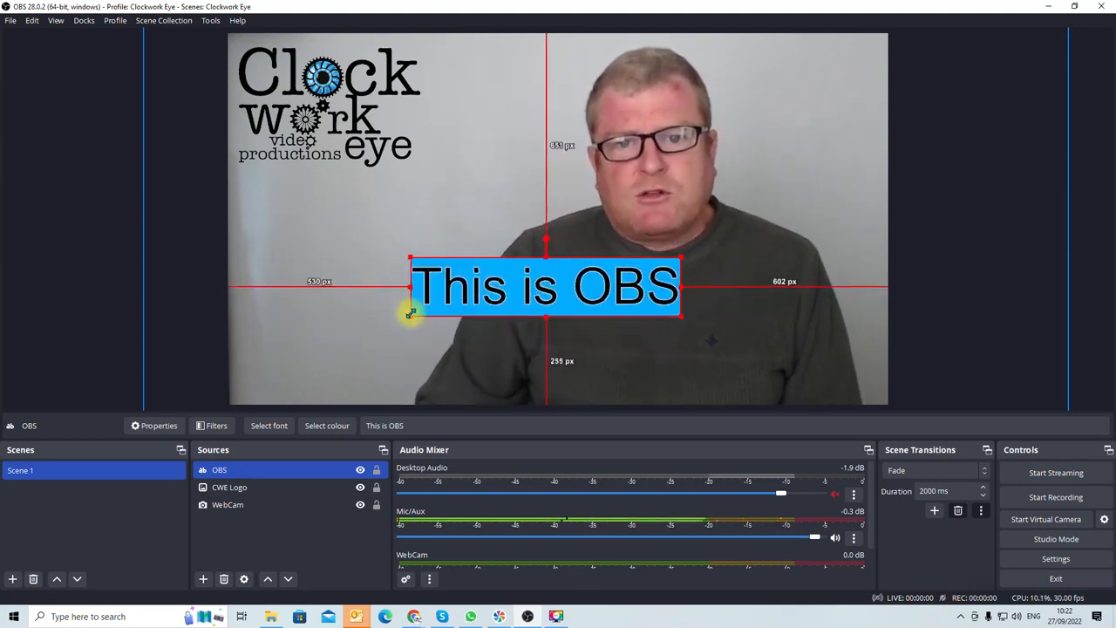
drag(531, 290, 356, 373)
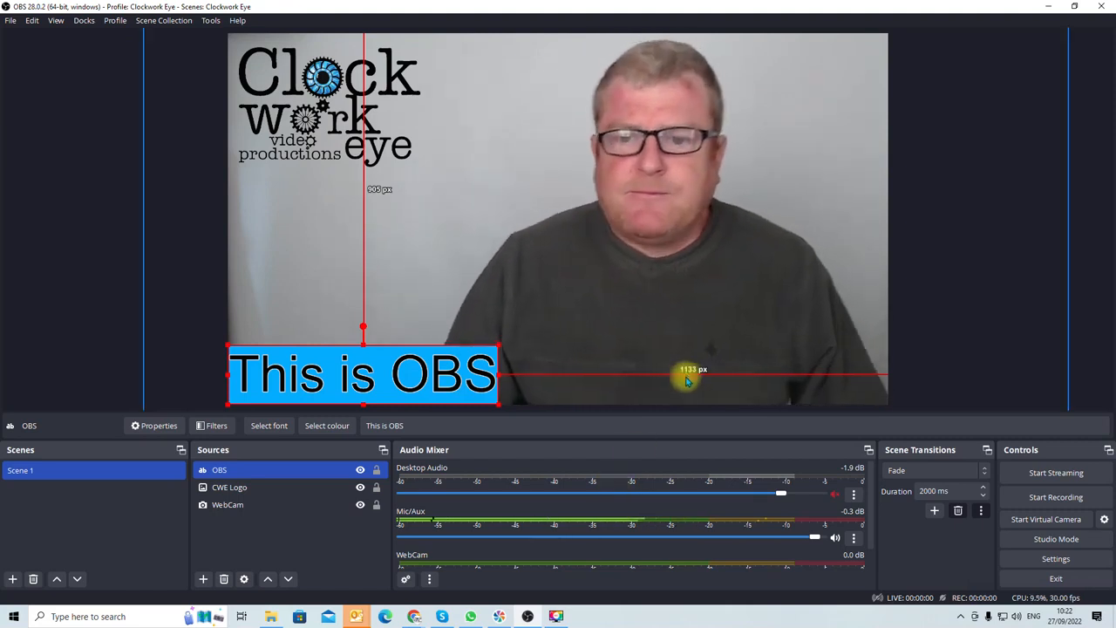
click(688, 375)
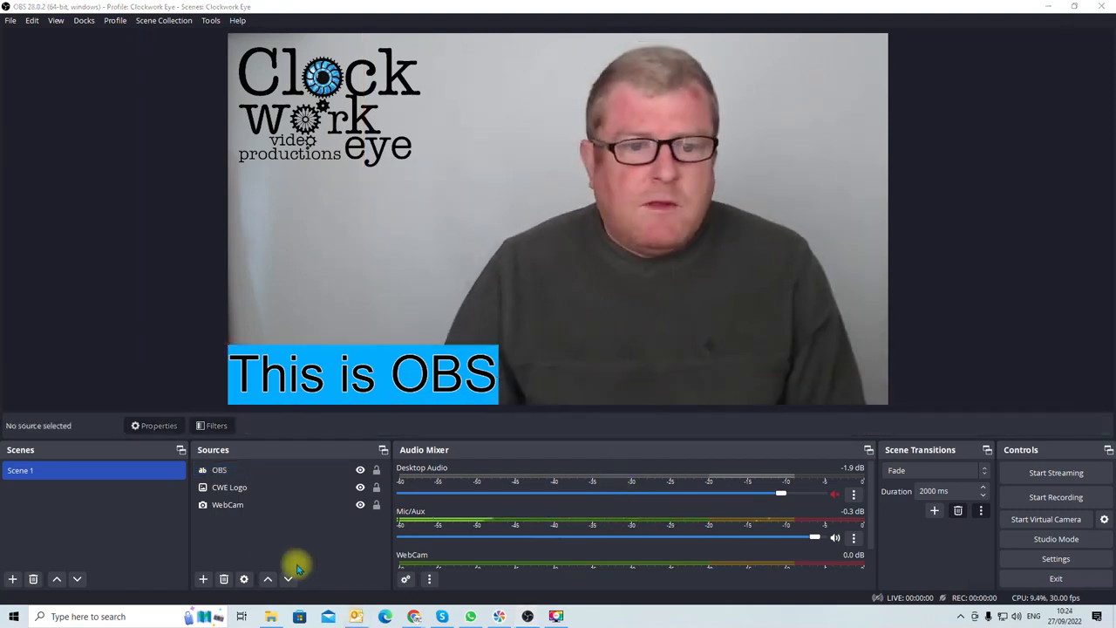
Add a Display Capture source named Monitor 2 to Scene 1
click(203, 579)
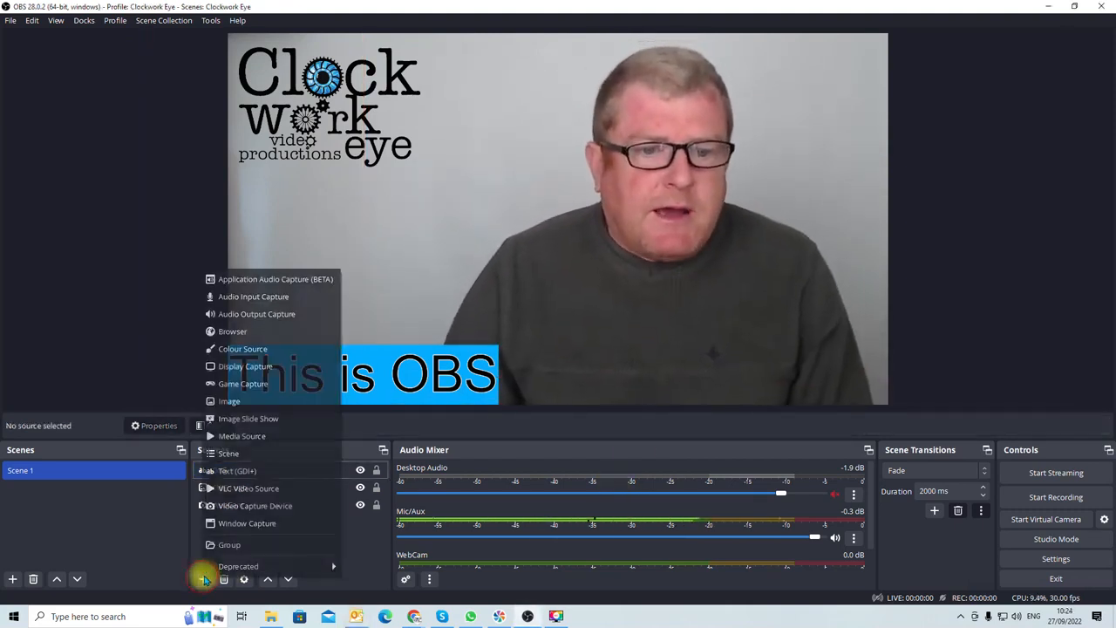
click(239, 366)
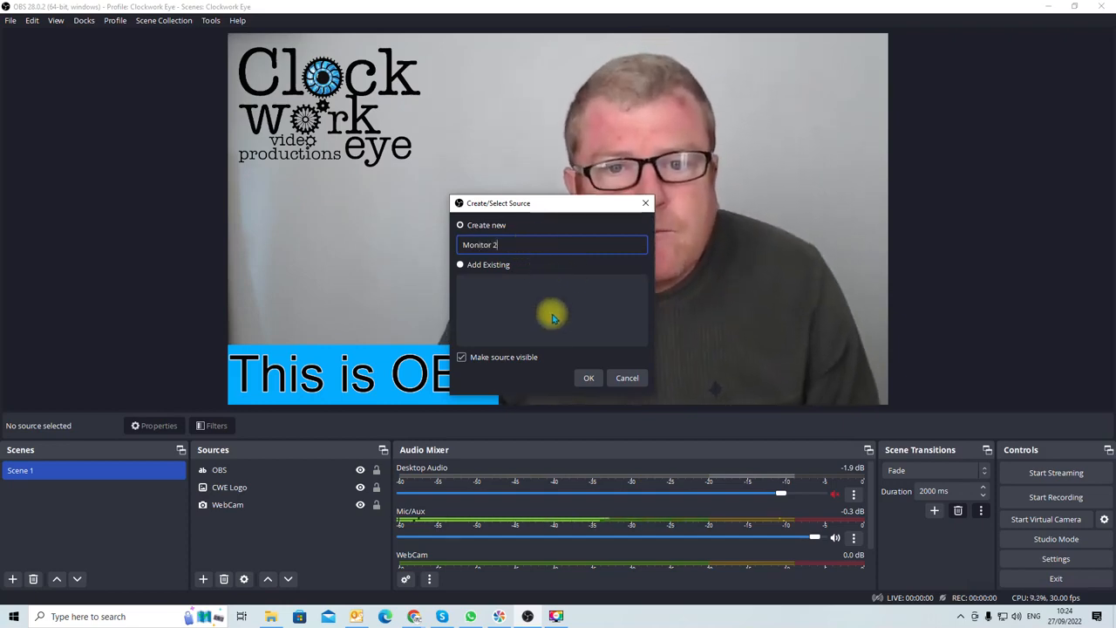
click(587, 380)
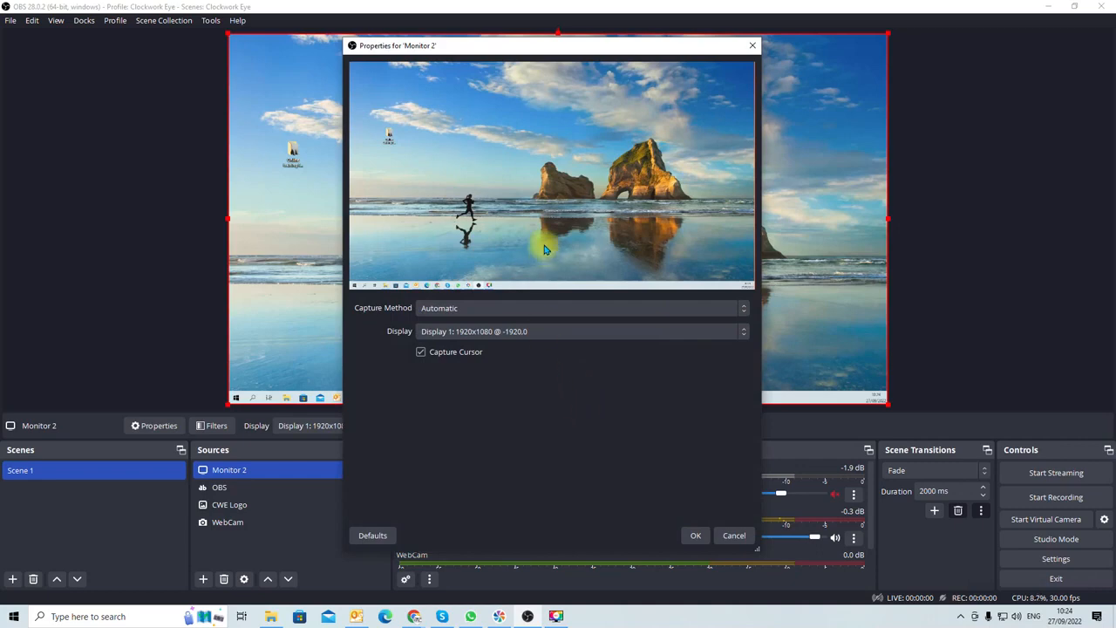
Preview Display 2 (Primary Monitor) for the Monitor 2 capture and settle on Display 1: 1920x1080 @ -1920,0
click(448, 337)
click(450, 359)
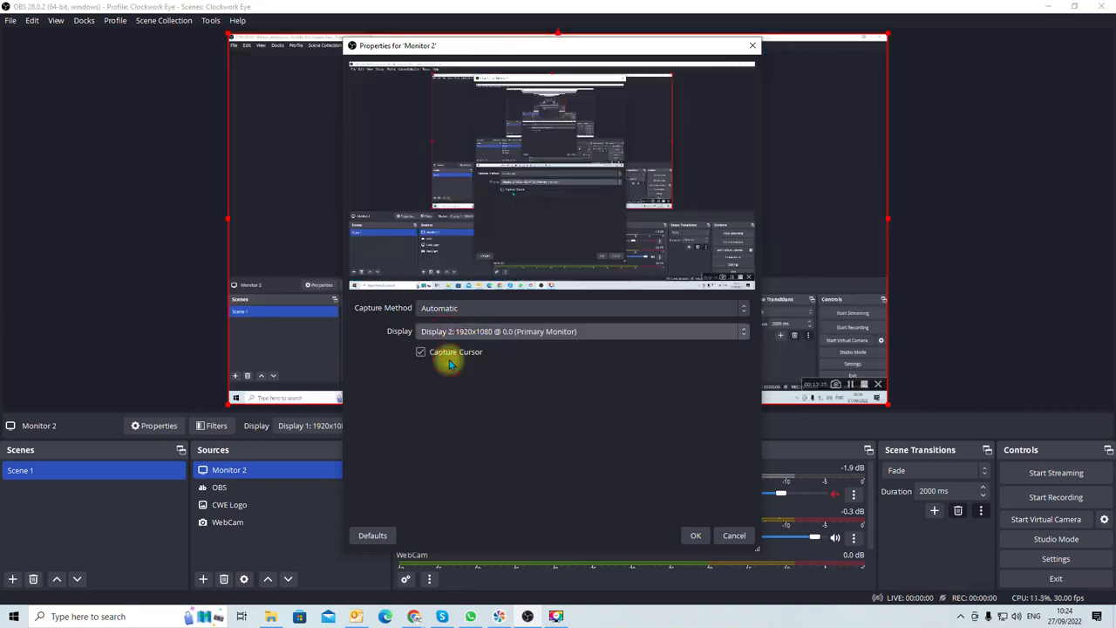
click(455, 335)
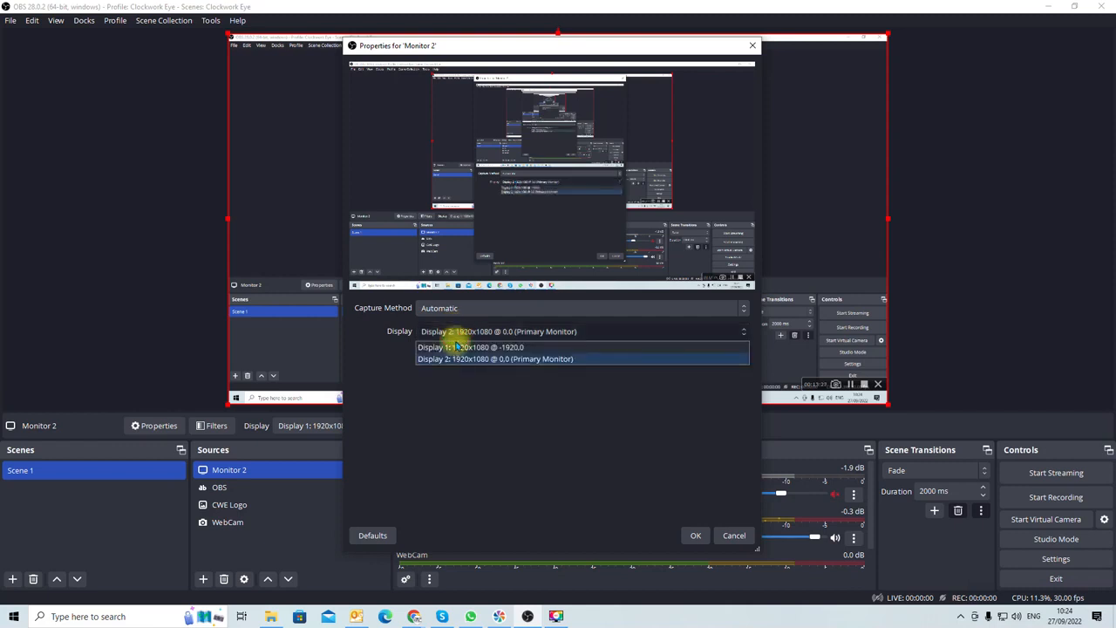
click(455, 348)
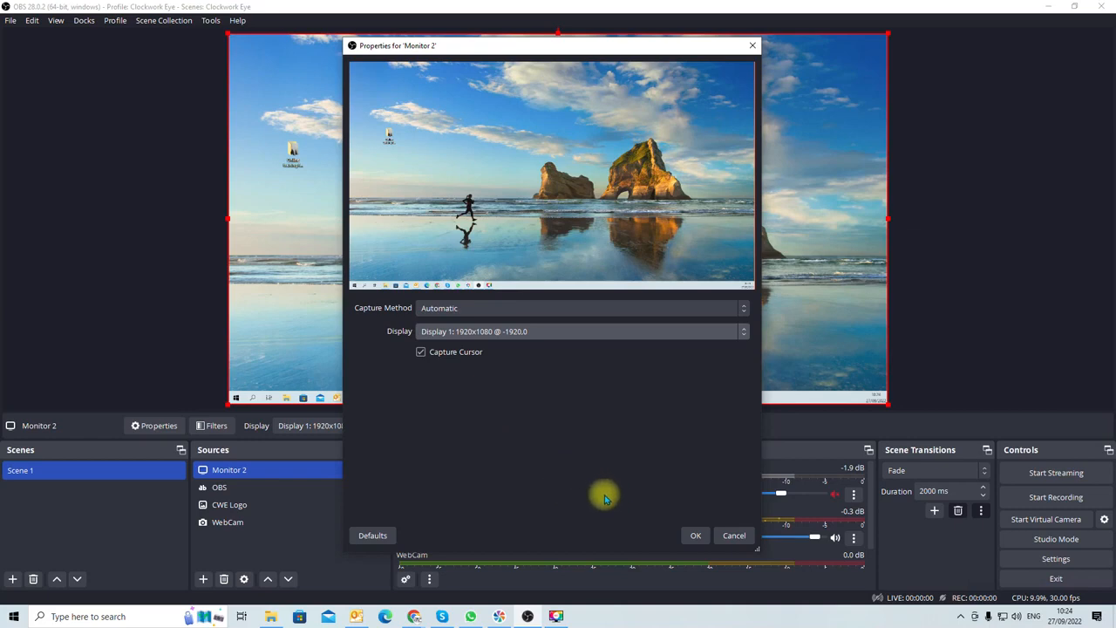
click(695, 536)
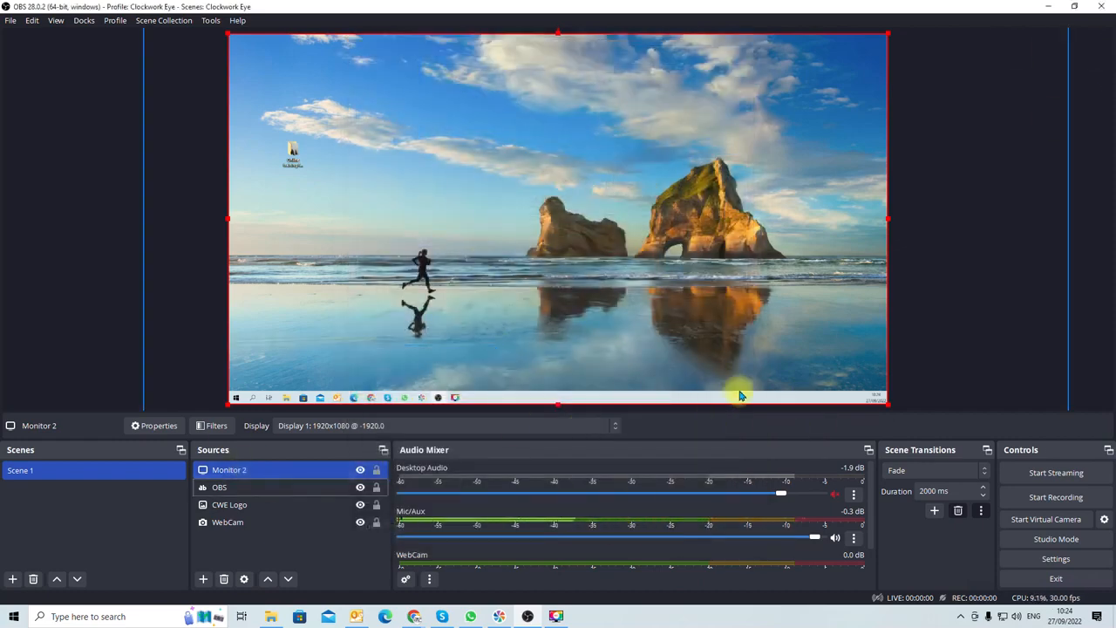
Hide the Monitor 2, OBS, CWE Logo and WebCam sources one after another
click(360, 470)
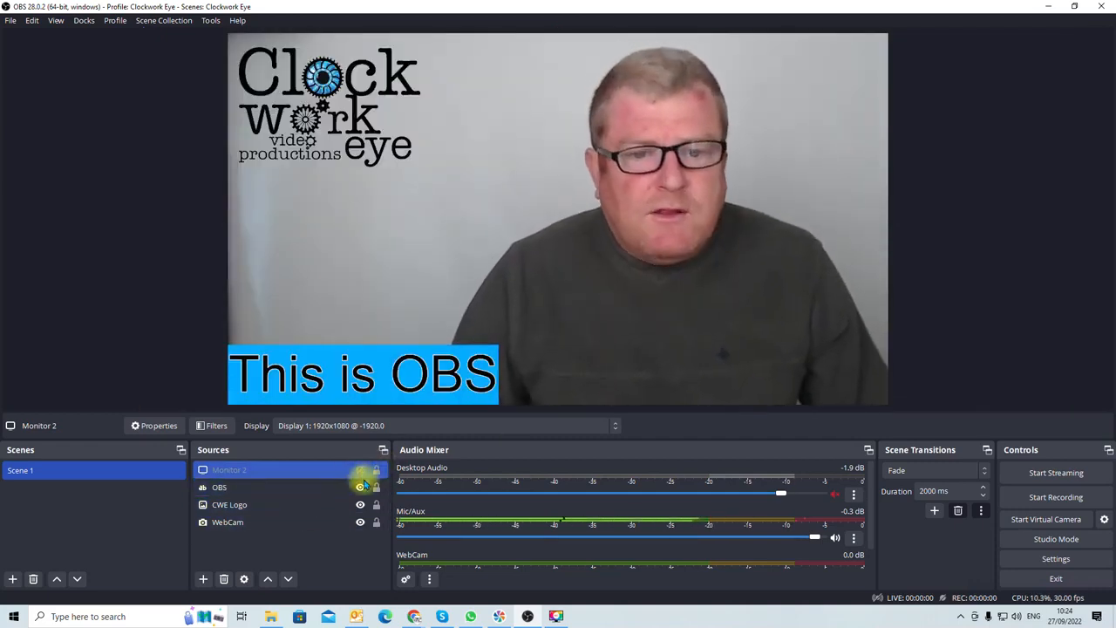
click(360, 487)
click(360, 505)
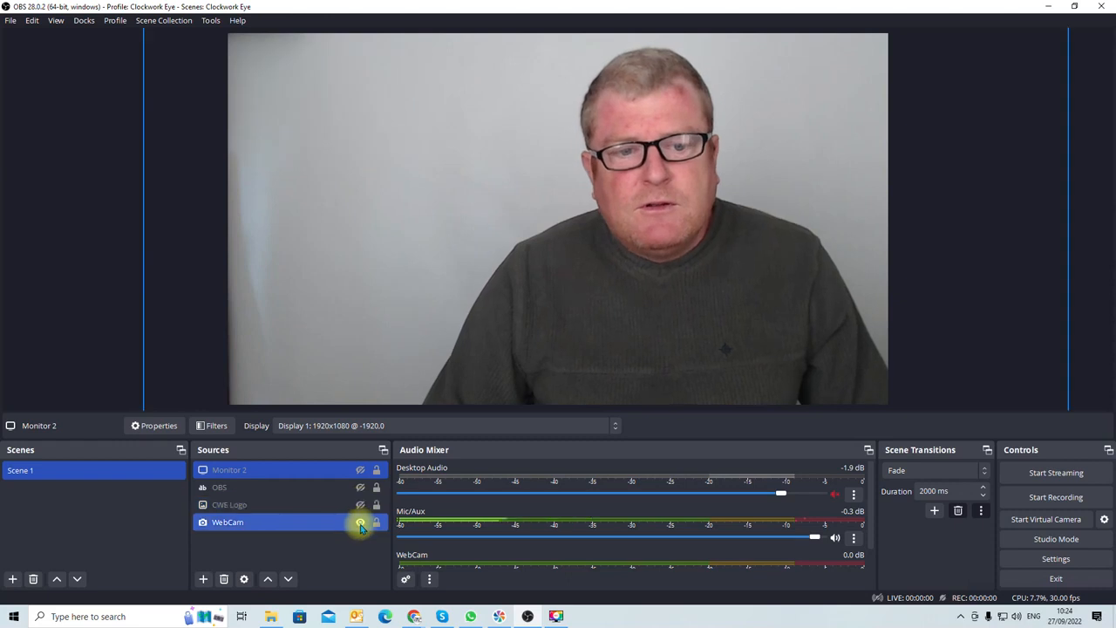
click(360, 523)
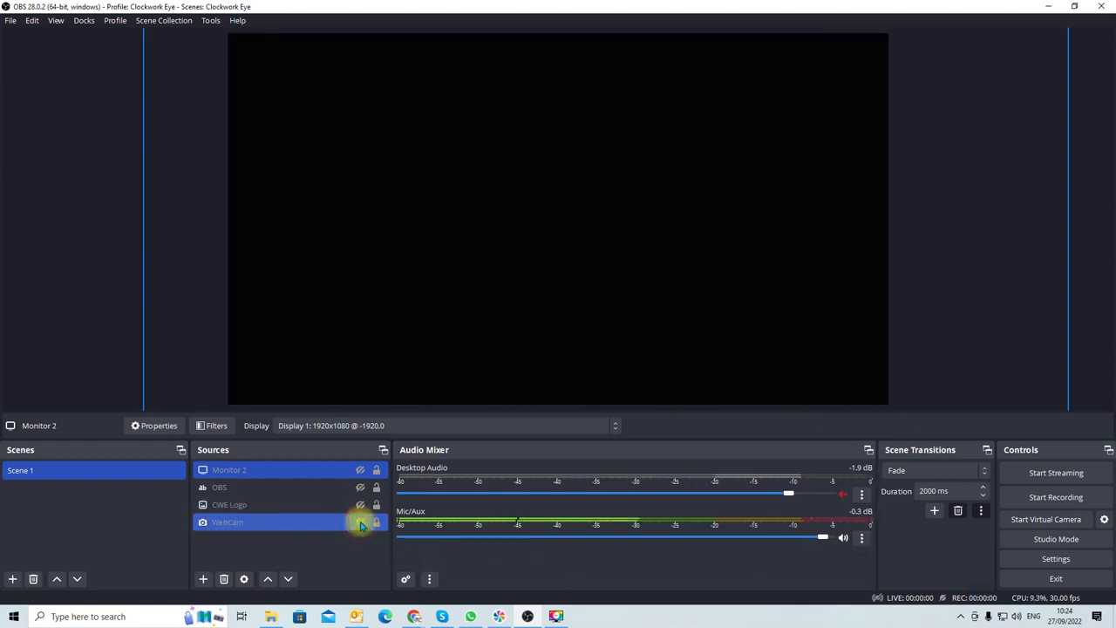
Make the WebCam, CWE Logo and OBS sources visible again, and briefly show Monitor 2 before hiding it
click(360, 522)
click(360, 505)
click(360, 488)
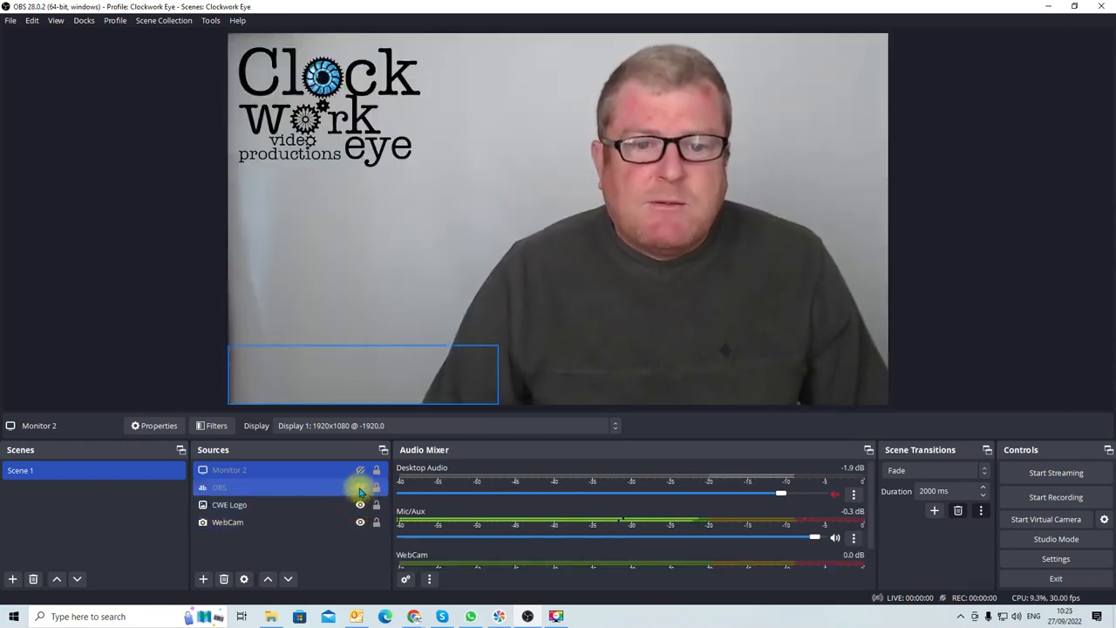
click(360, 487)
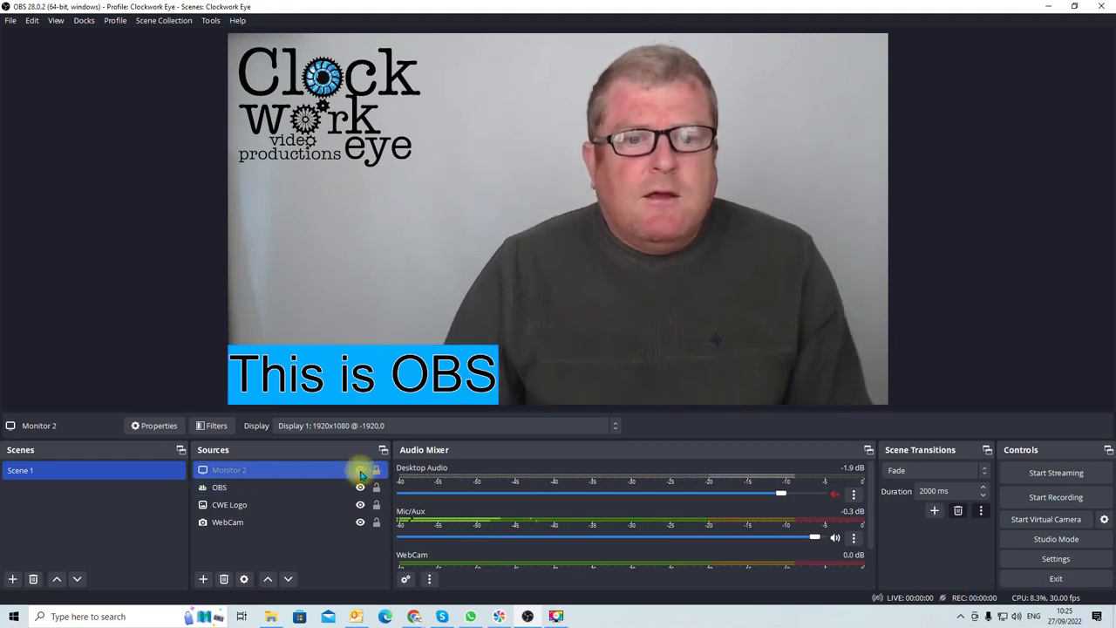
click(360, 470)
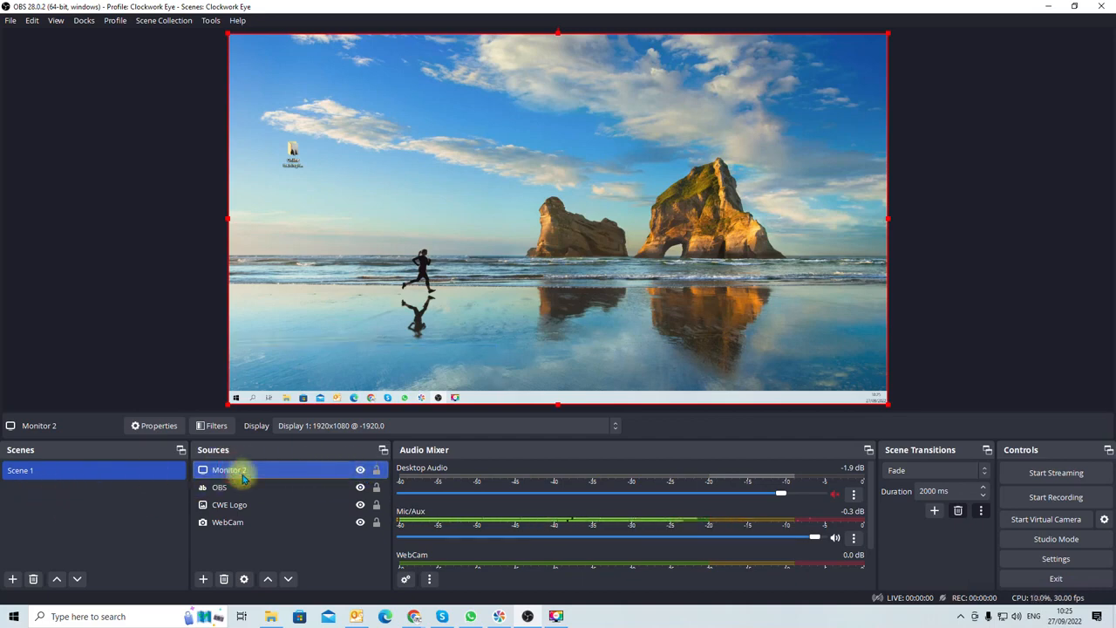
click(360, 470)
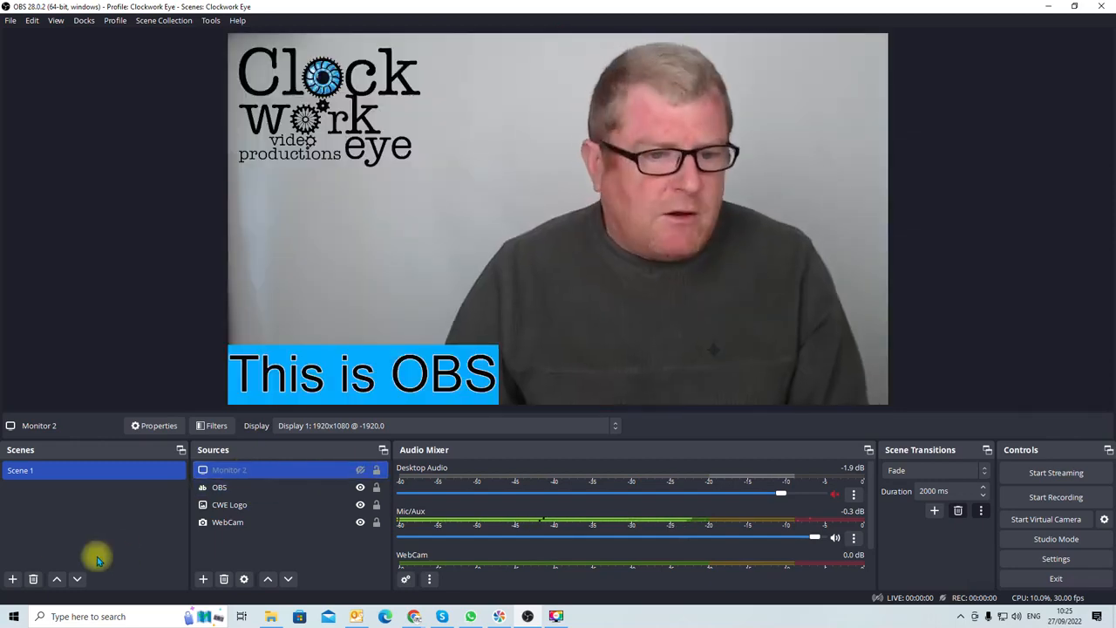
Create Scene 2 and add the existing Monitor 2 display capture to it as a visible source
click(12, 579)
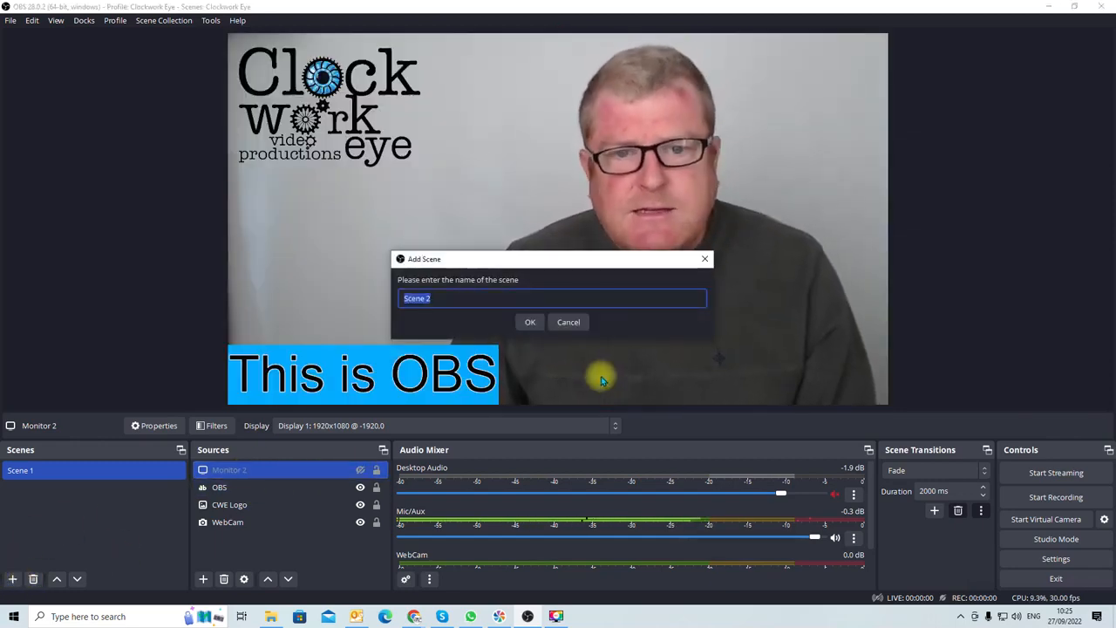
click(529, 322)
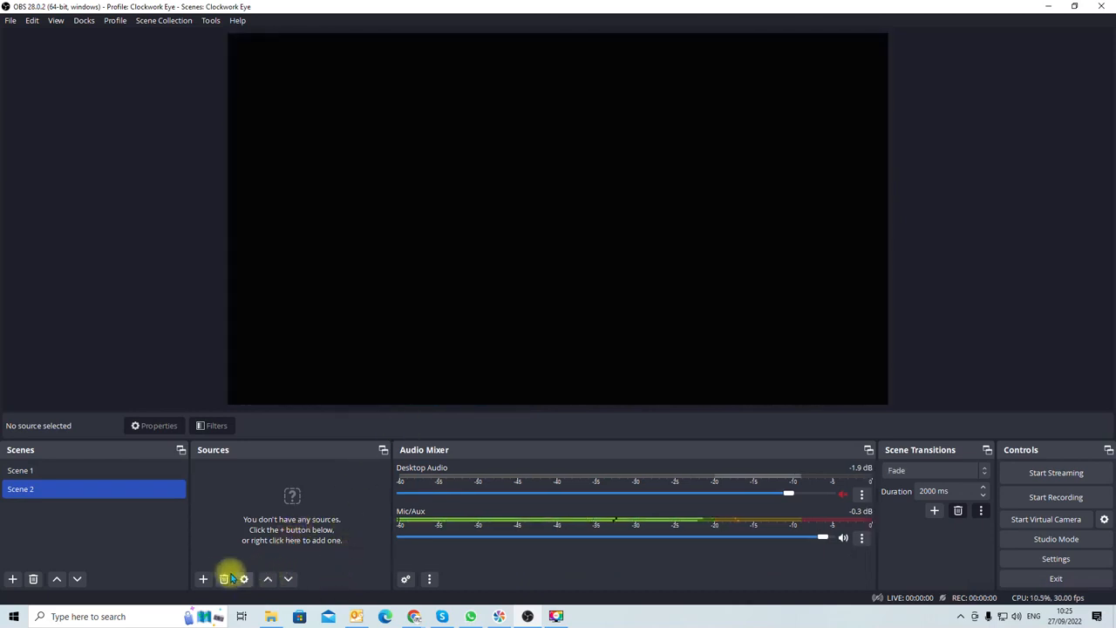
click(203, 579)
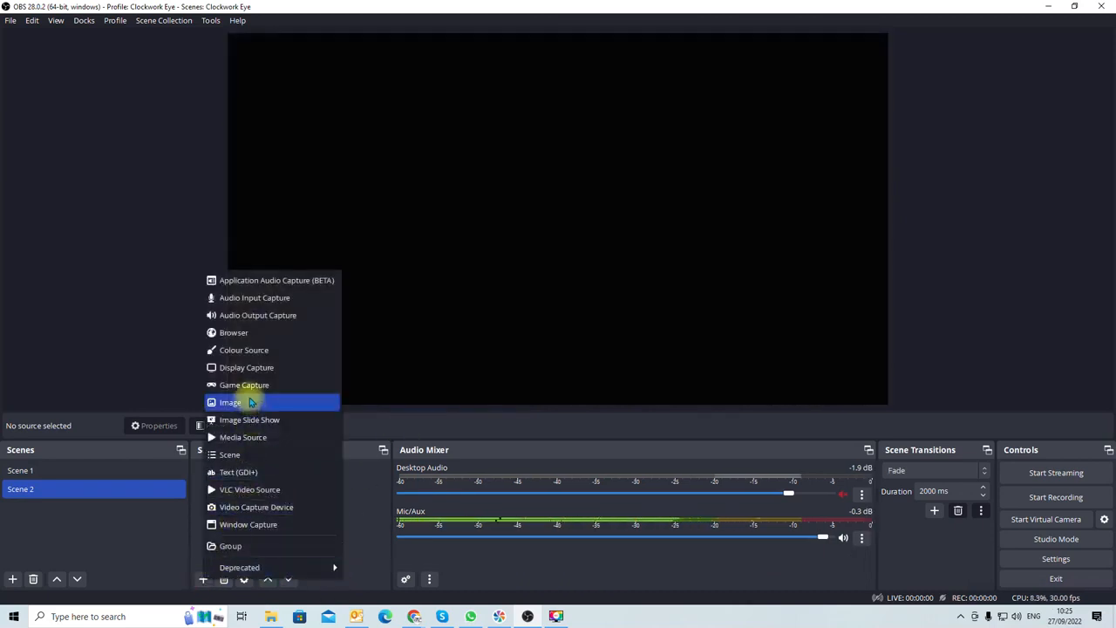
click(256, 373)
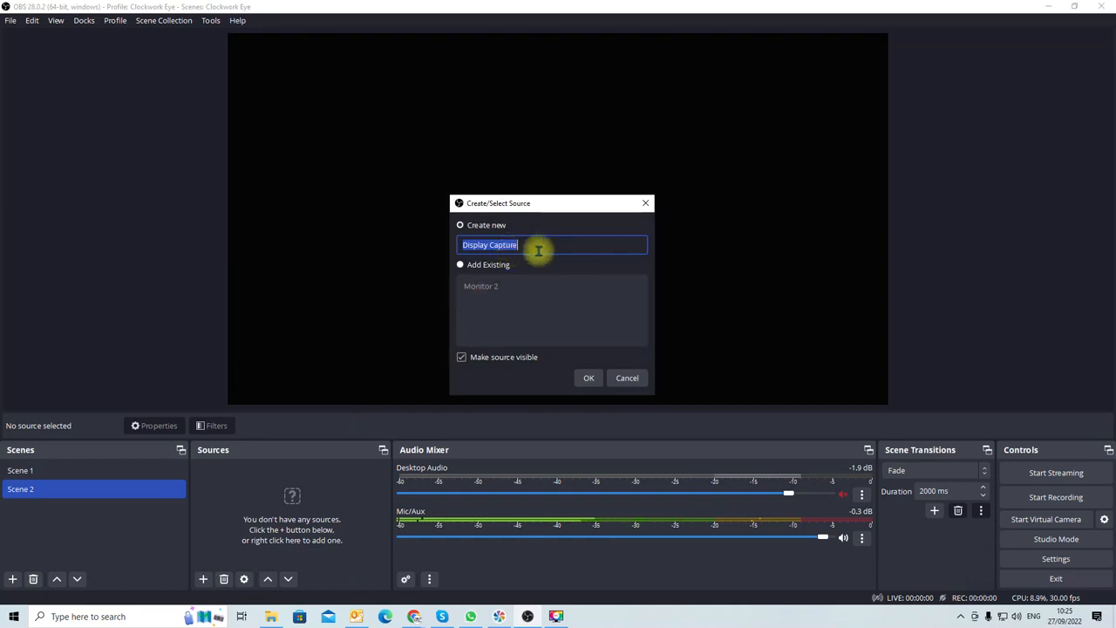
click(460, 265)
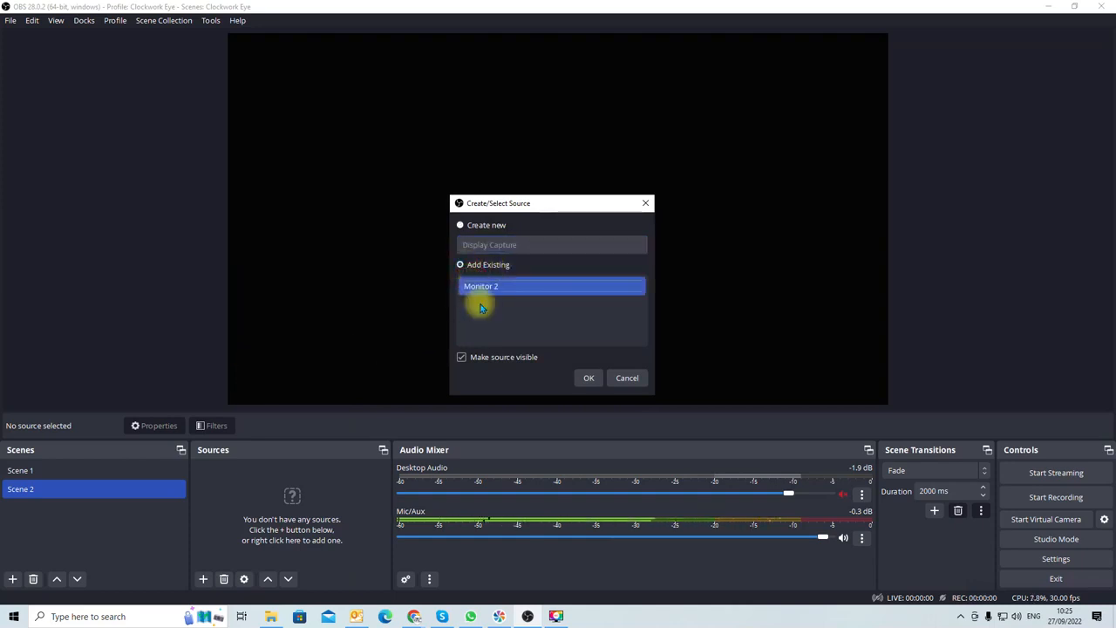
click(590, 377)
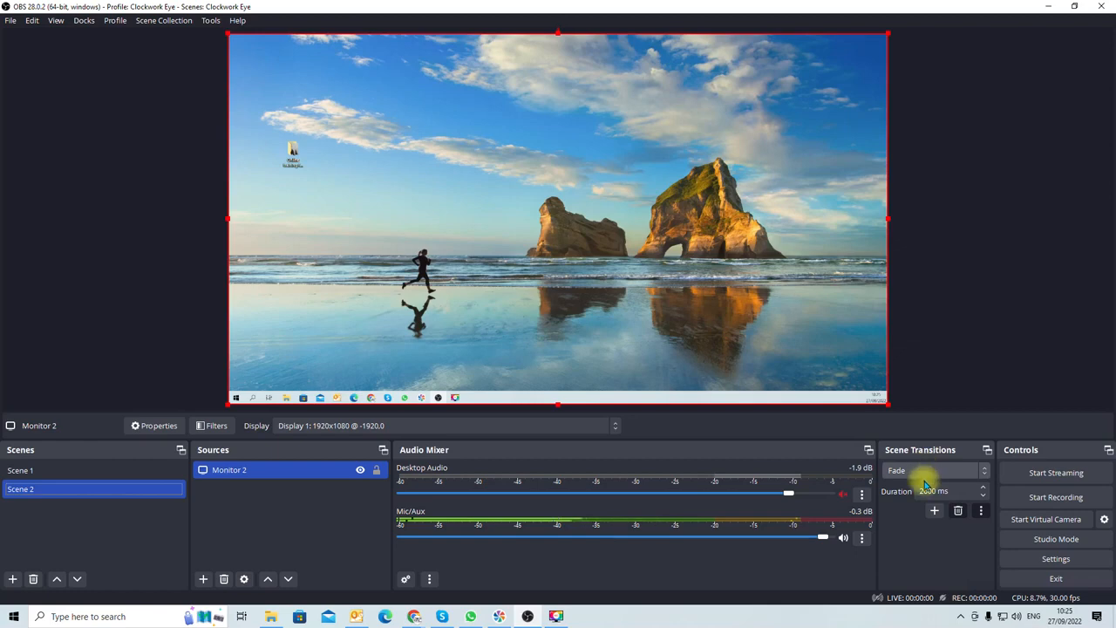
Switch to Scene 1 and back to Scene 2 to watch the Fade transition at its current duration
click(29, 475)
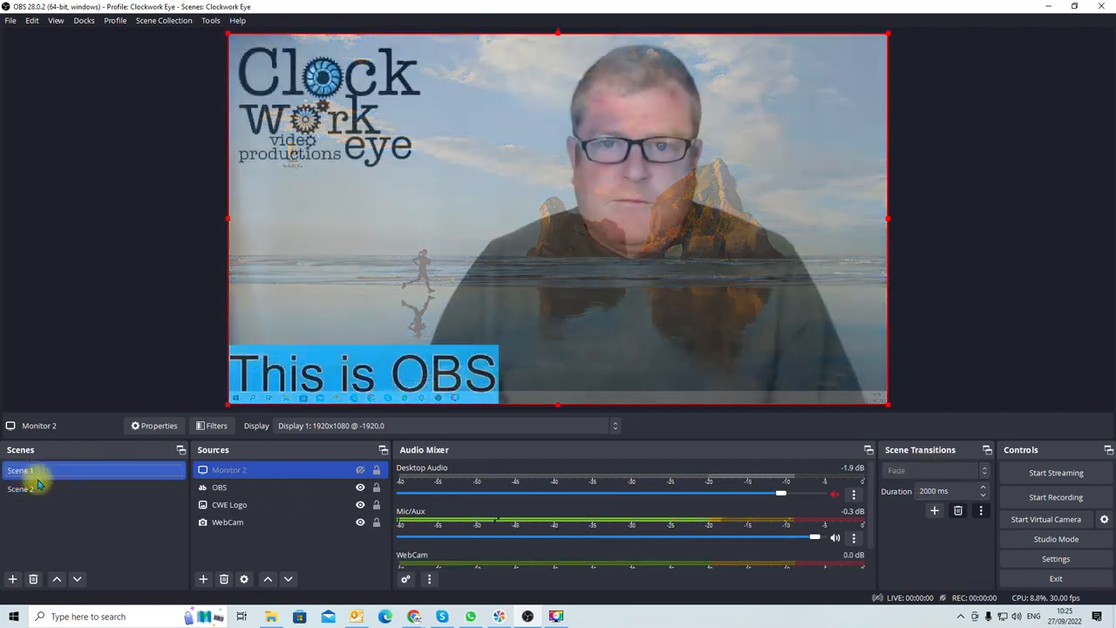
click(40, 490)
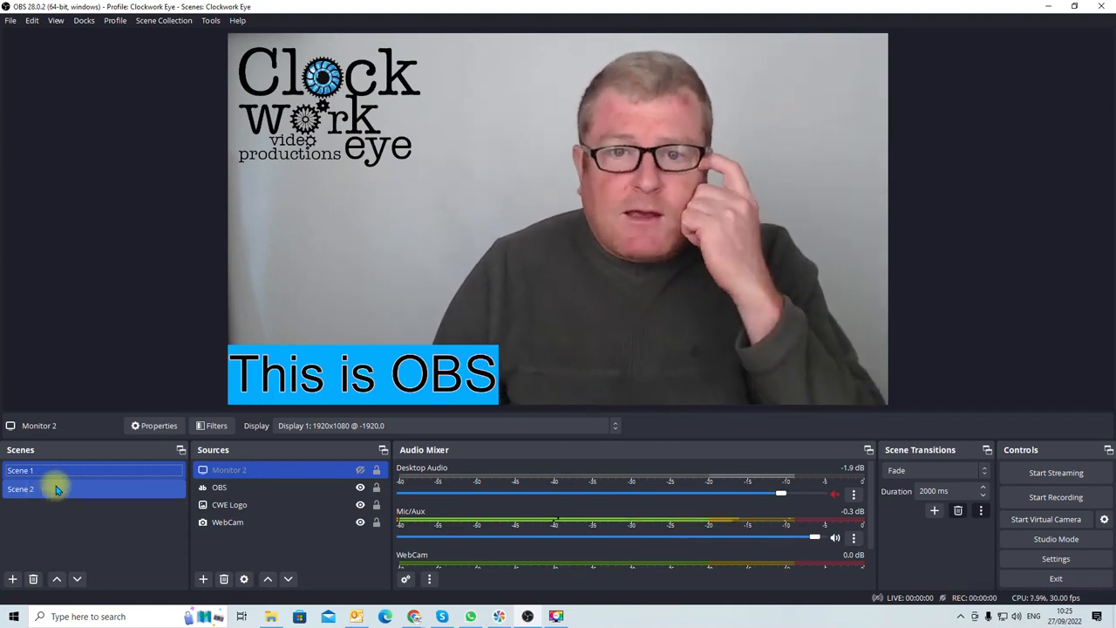
click(36, 493)
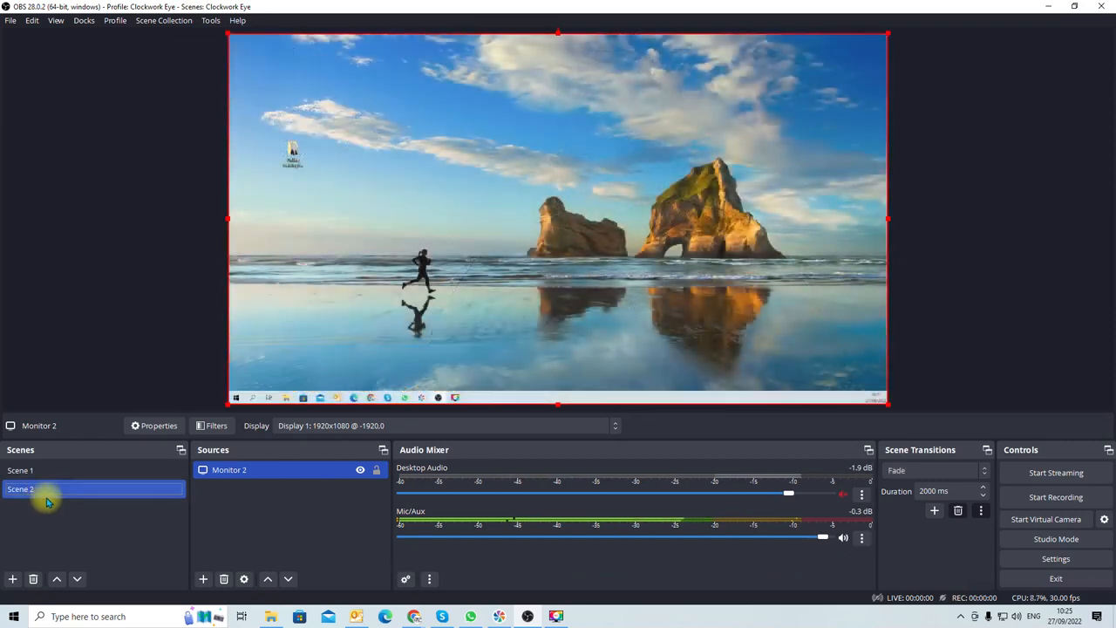
Return to Scene 1, set the Fade duration to 500 ms, and test it by switching to Scene 2
click(46, 476)
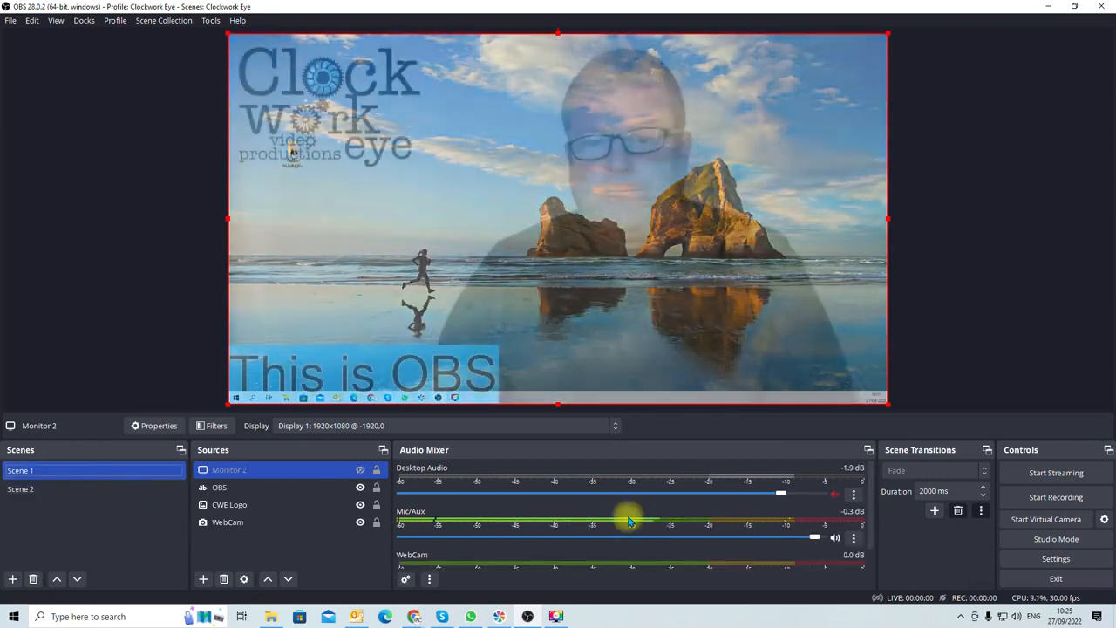
click(927, 491)
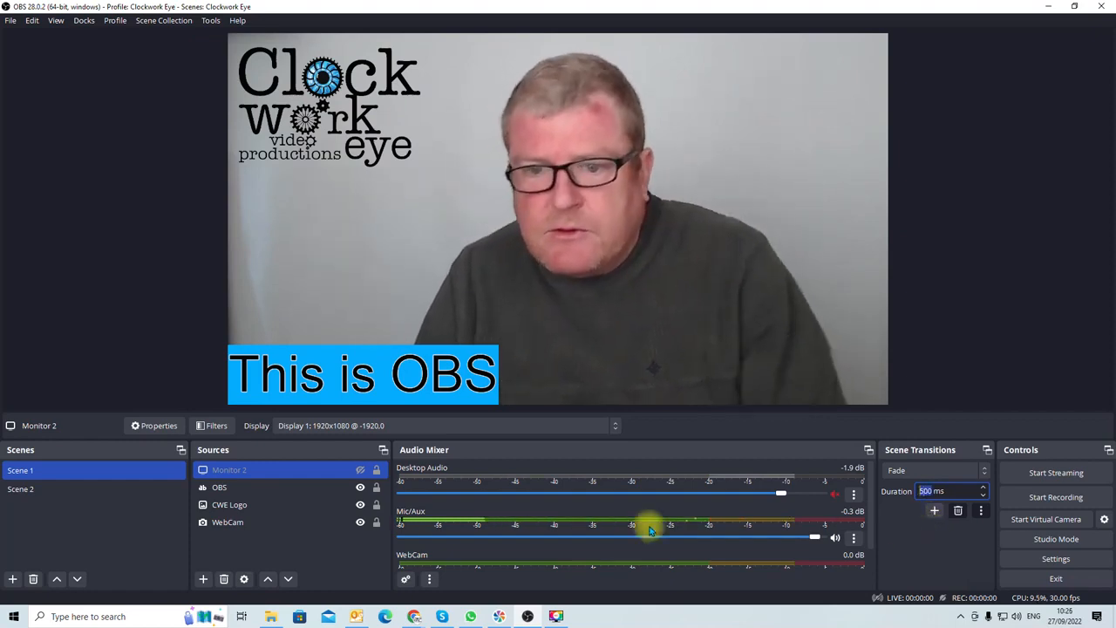
click(46, 491)
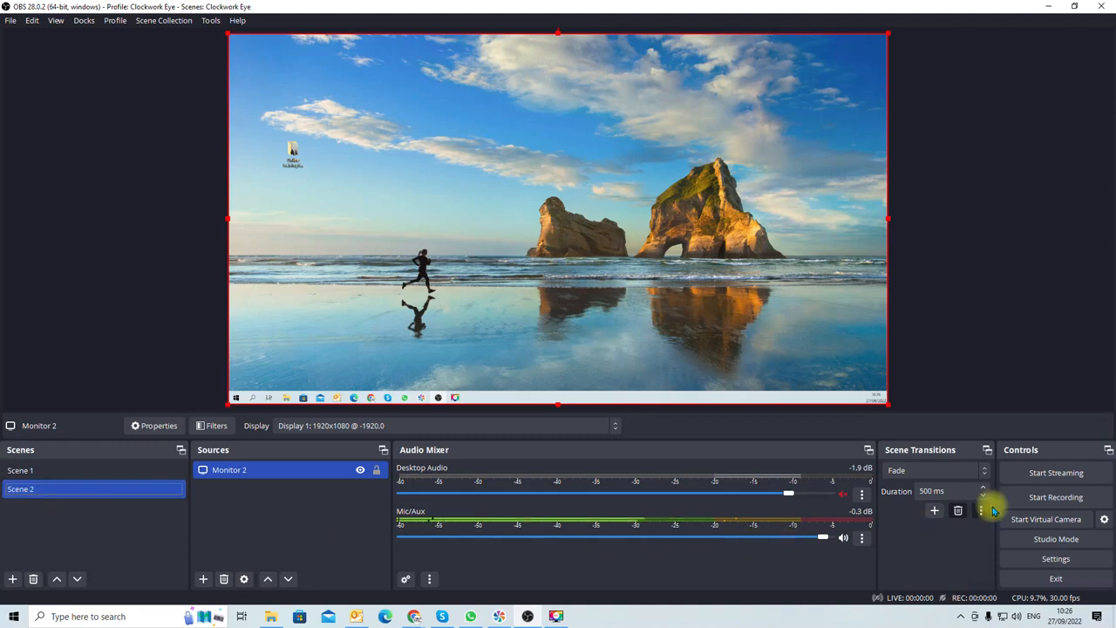
Change the scene transition to Cut and try it by switching to Scene 1 and back to Scene 2
click(940, 476)
click(912, 485)
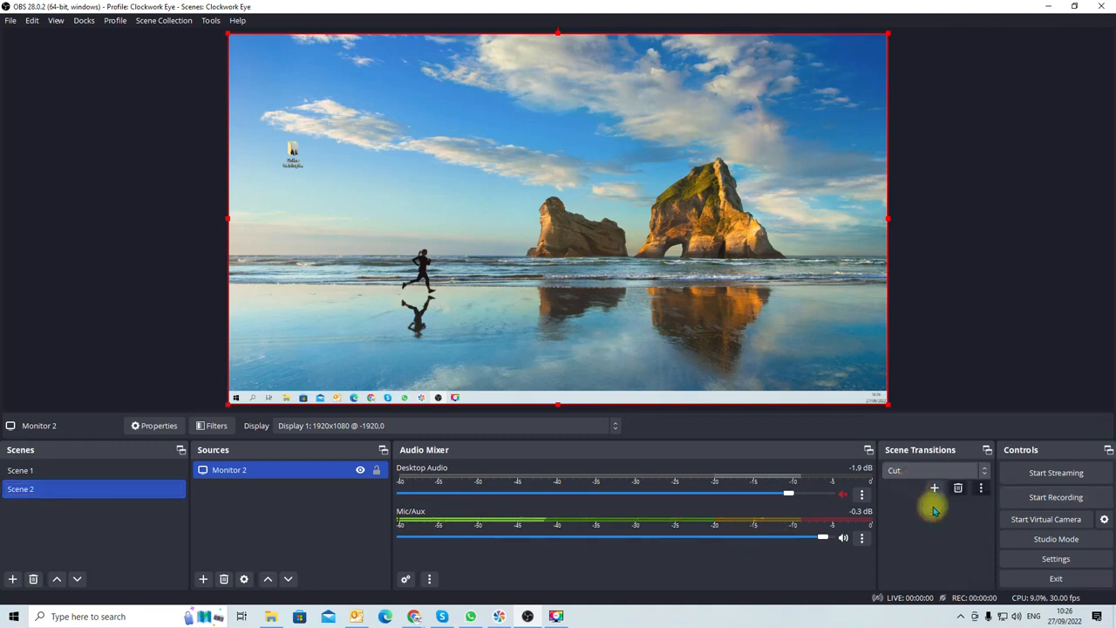
click(60, 475)
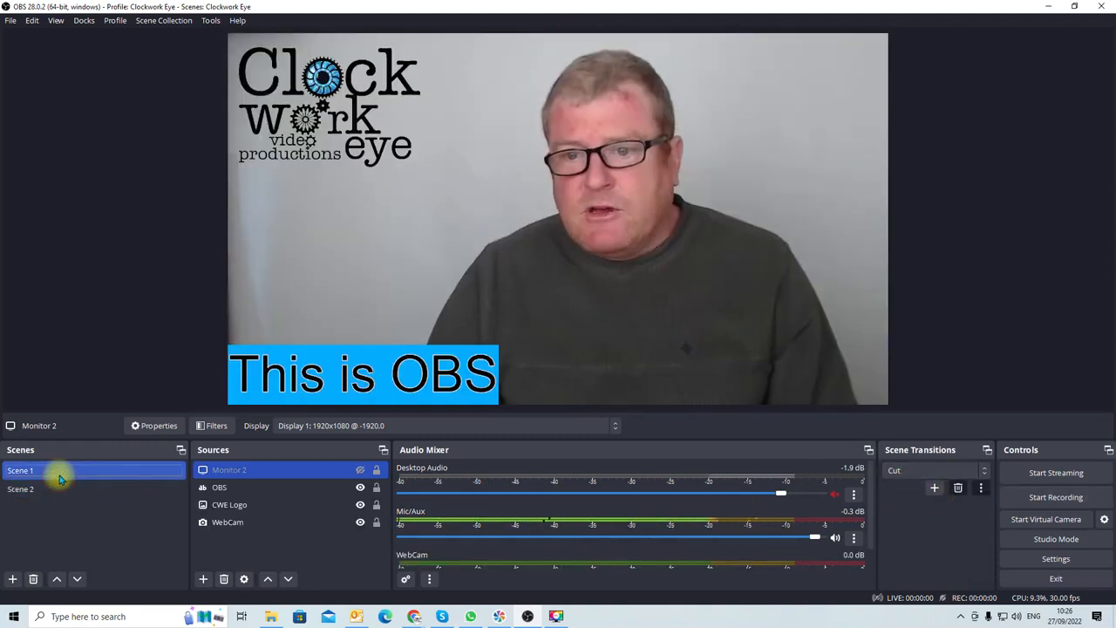
click(61, 489)
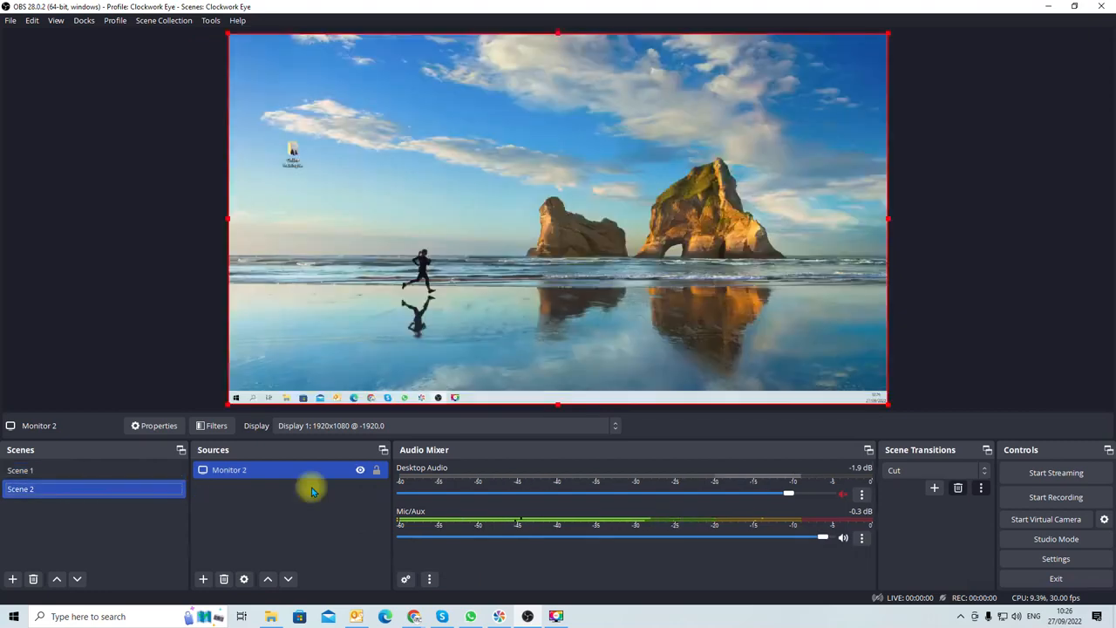
Change the scene transition to Swipe and test it by switching to Scene 1
click(911, 470)
click(907, 507)
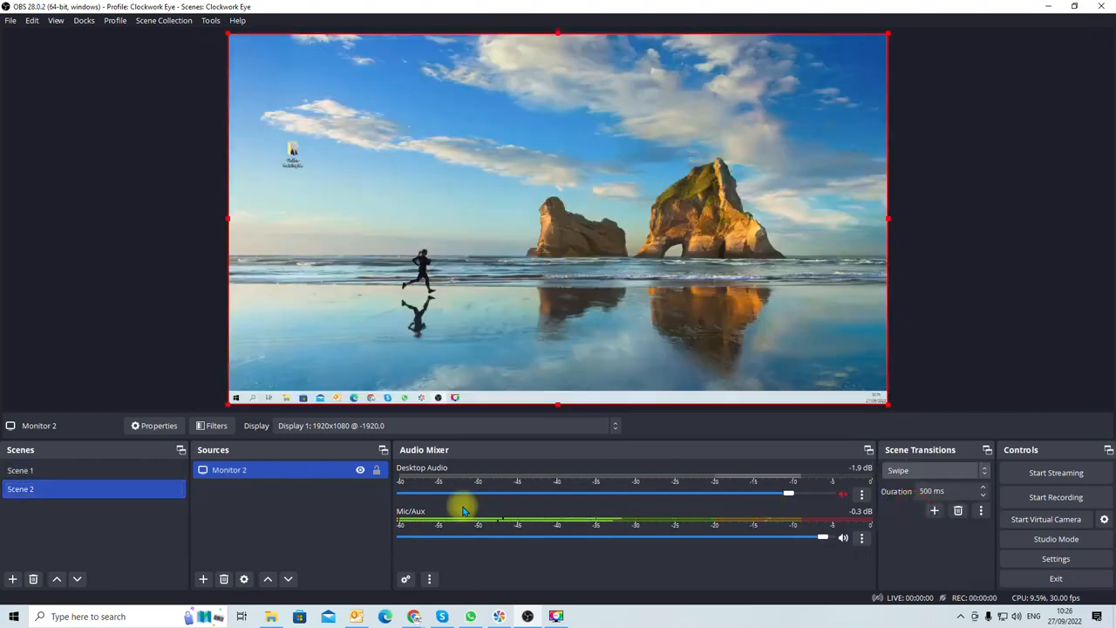
click(102, 475)
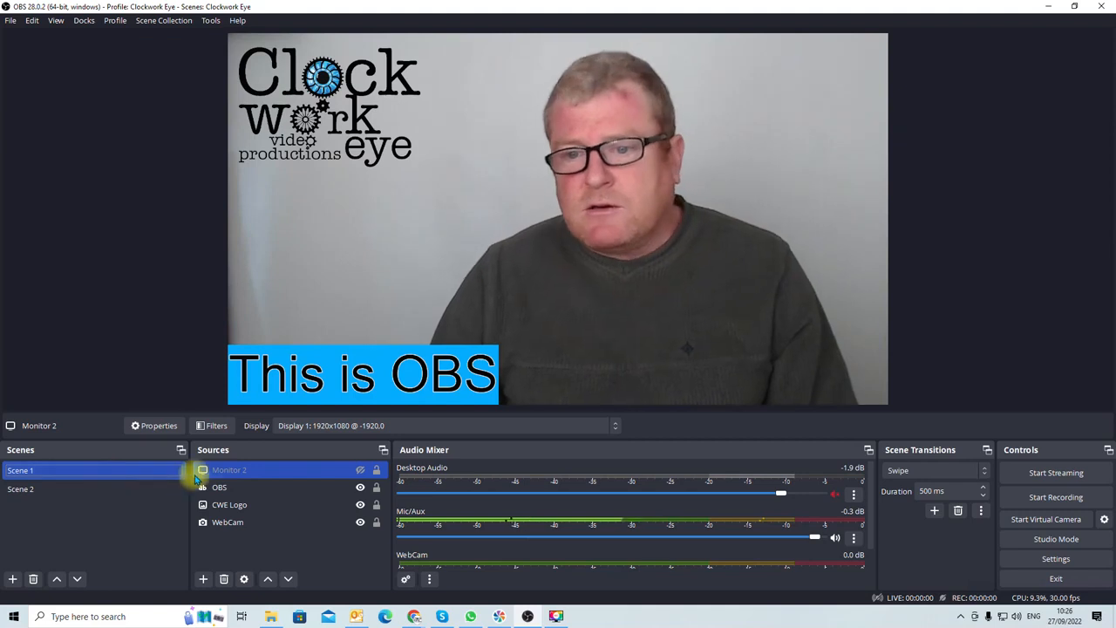
Set the Swipe transition's direction to Up and test it by switching to Scene 2 and back to Scene 1
click(981, 511)
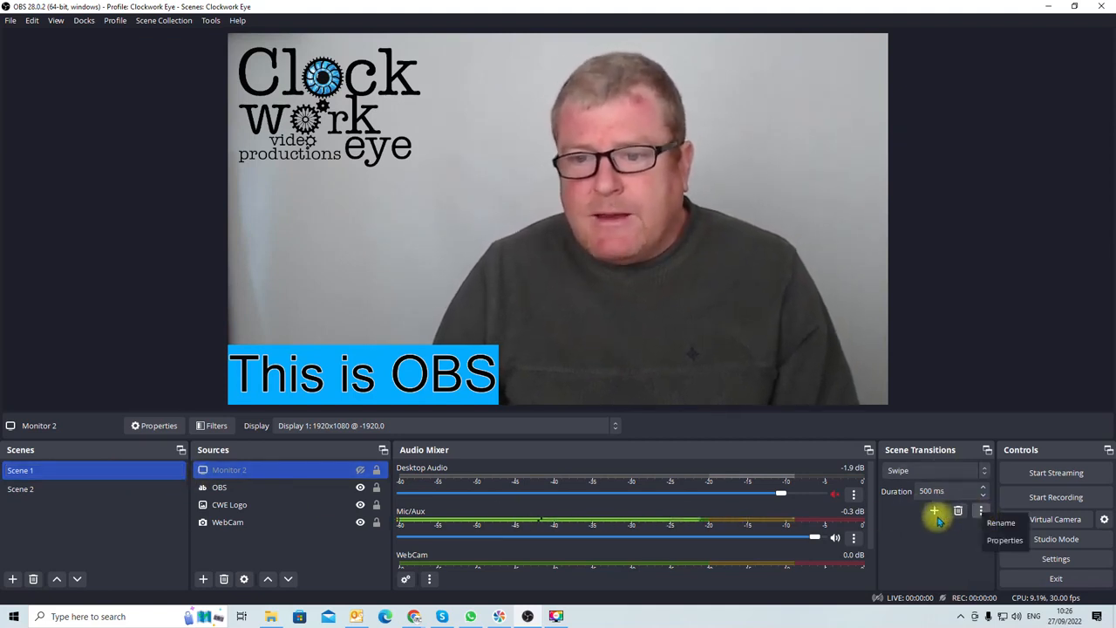
click(1004, 540)
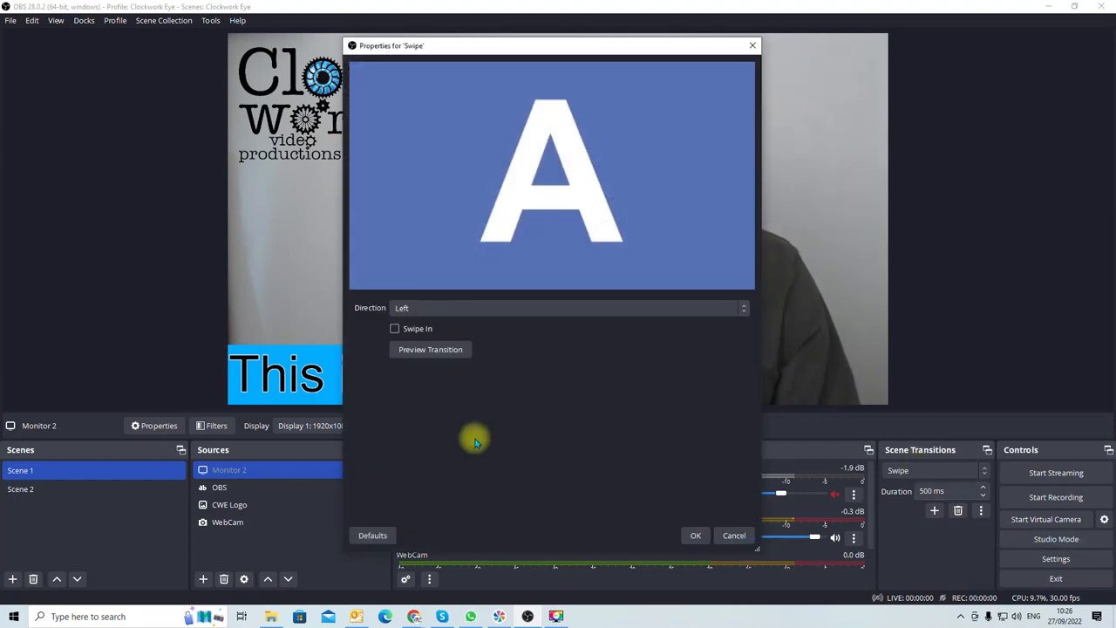
click(429, 312)
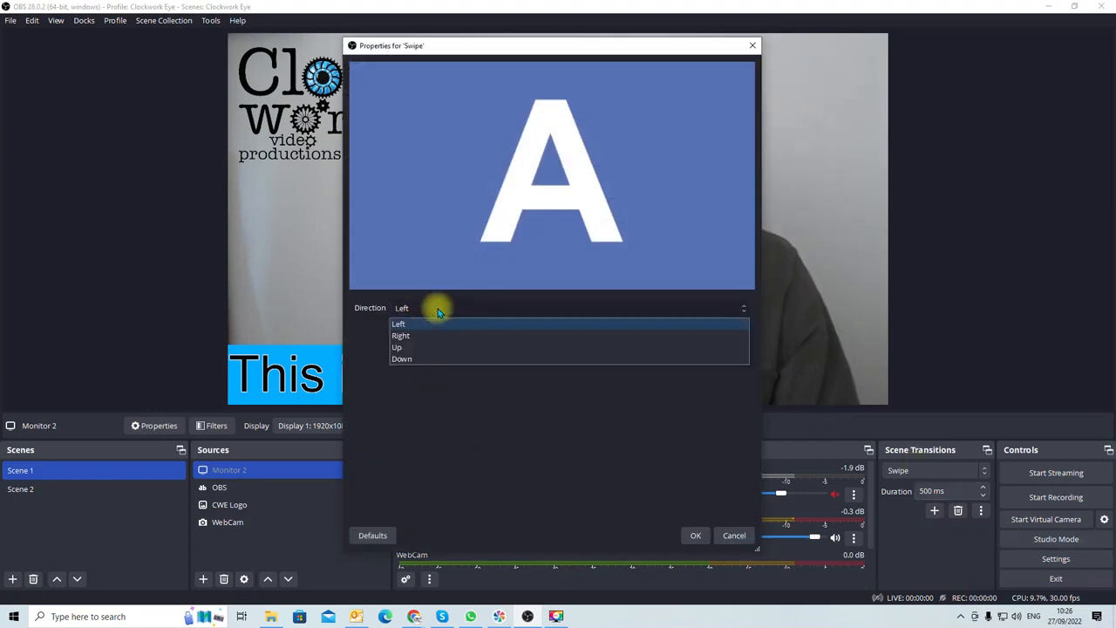
click(424, 347)
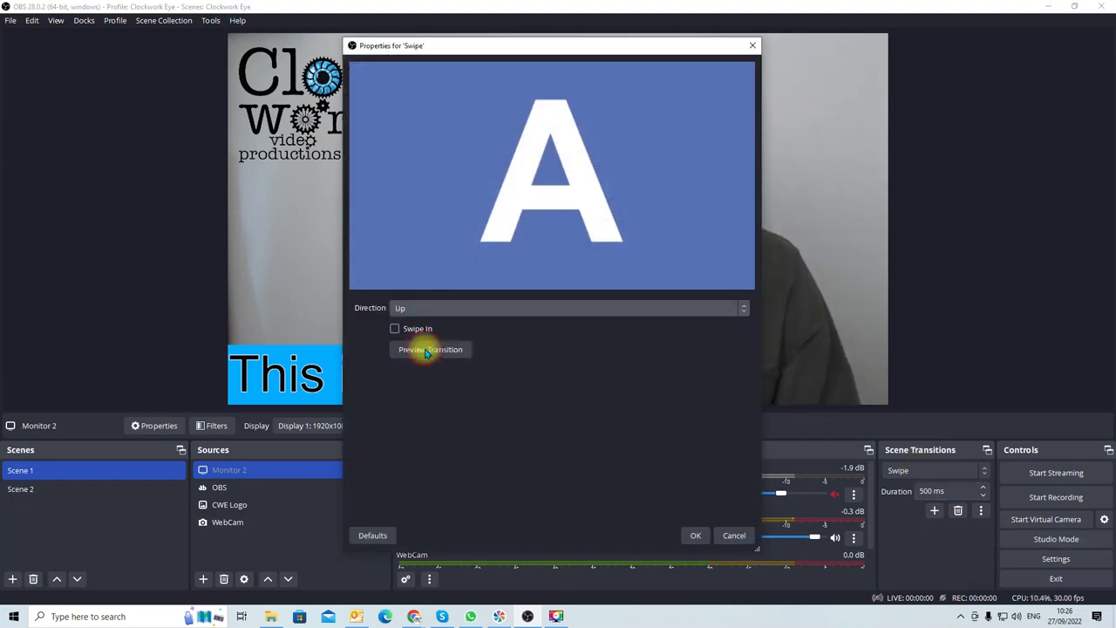
click(691, 535)
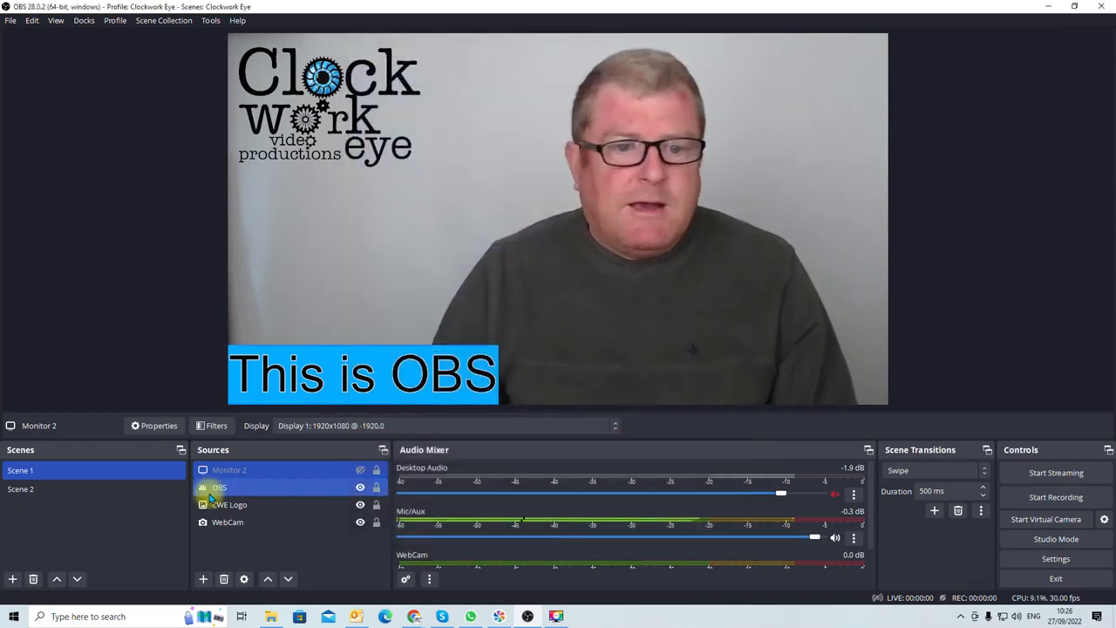
click(58, 486)
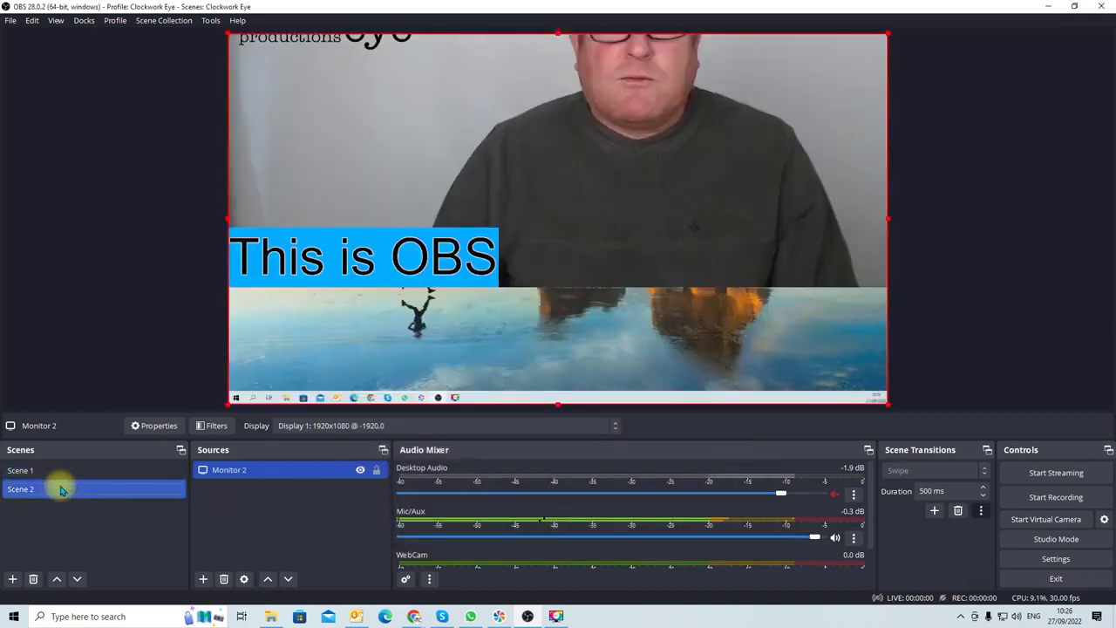
click(66, 469)
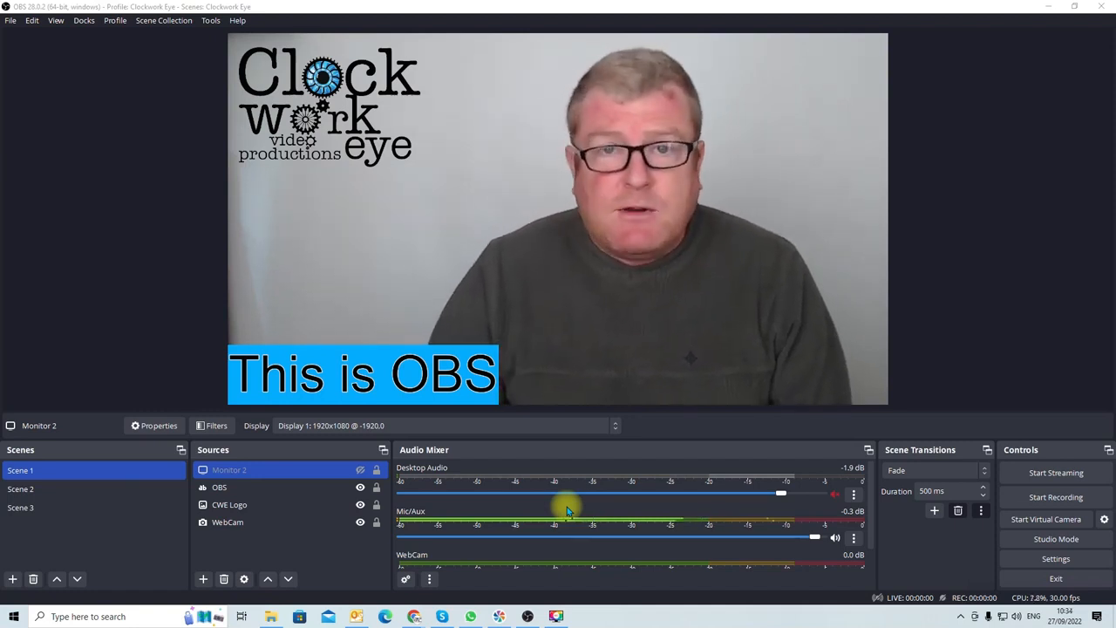
Switch from Scene 1 to Scene 3 with the Fade transition
key(3)
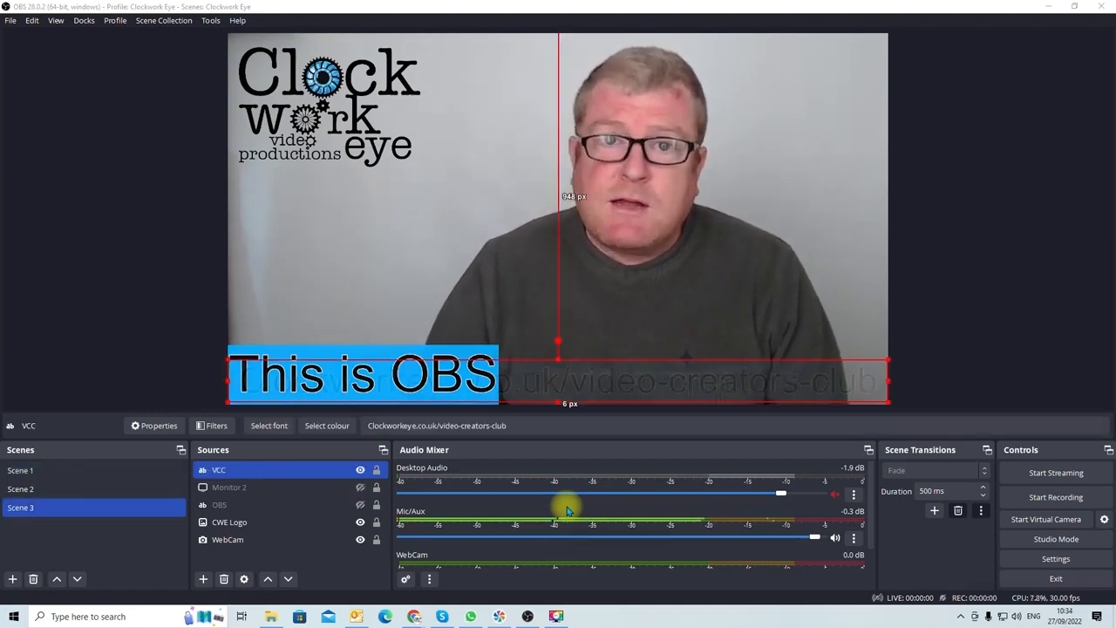